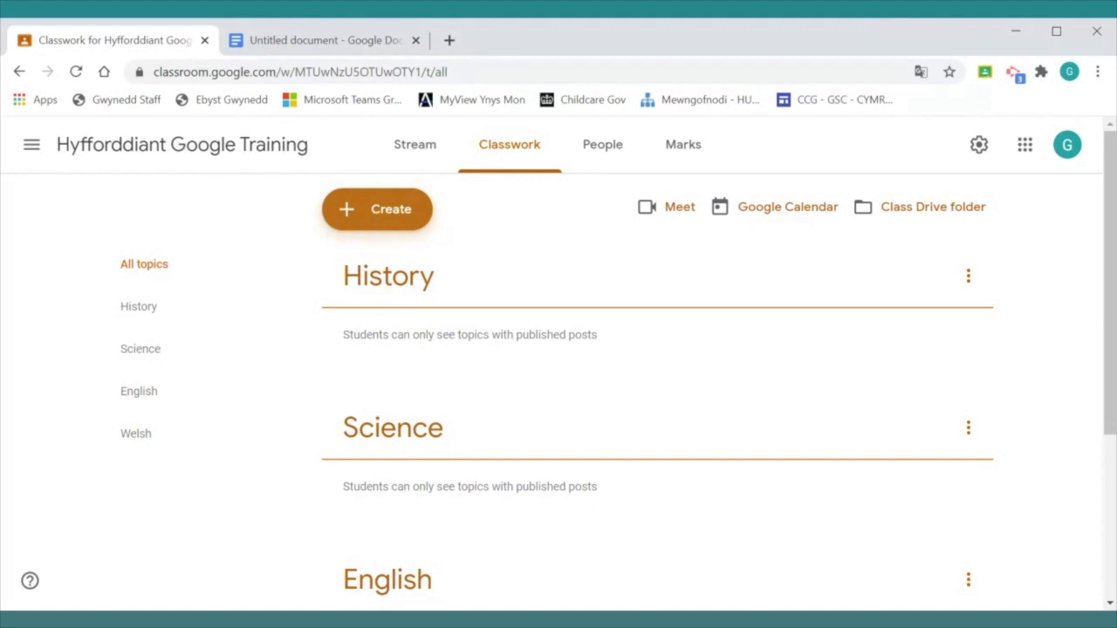
- Create a new classwork assignment titled "The Second World War"
left_click(378, 215)
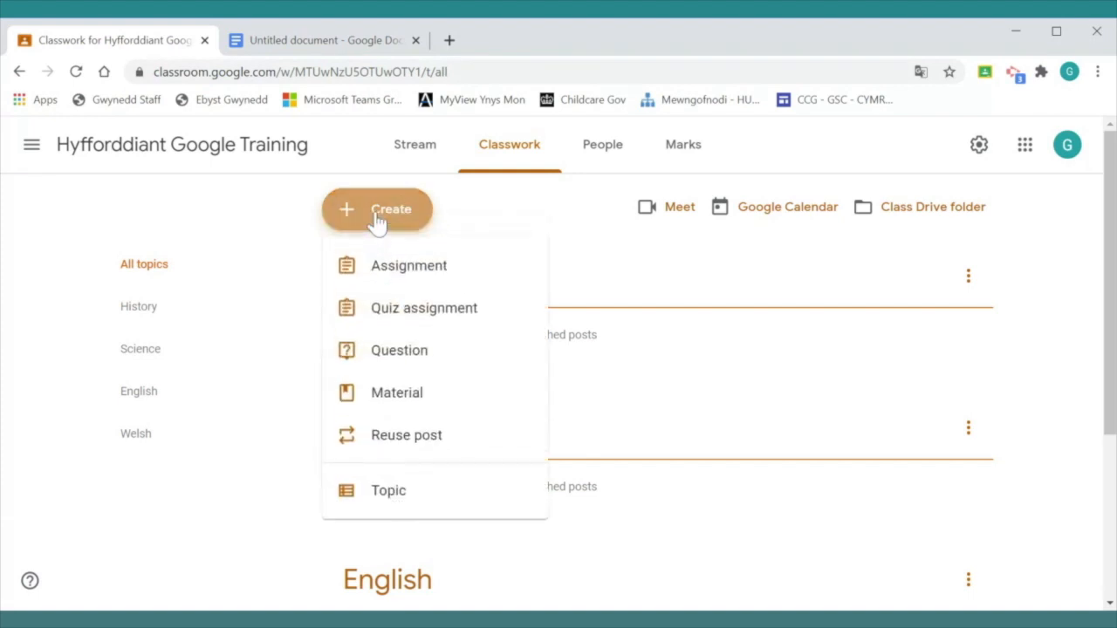
left_click(408, 269)
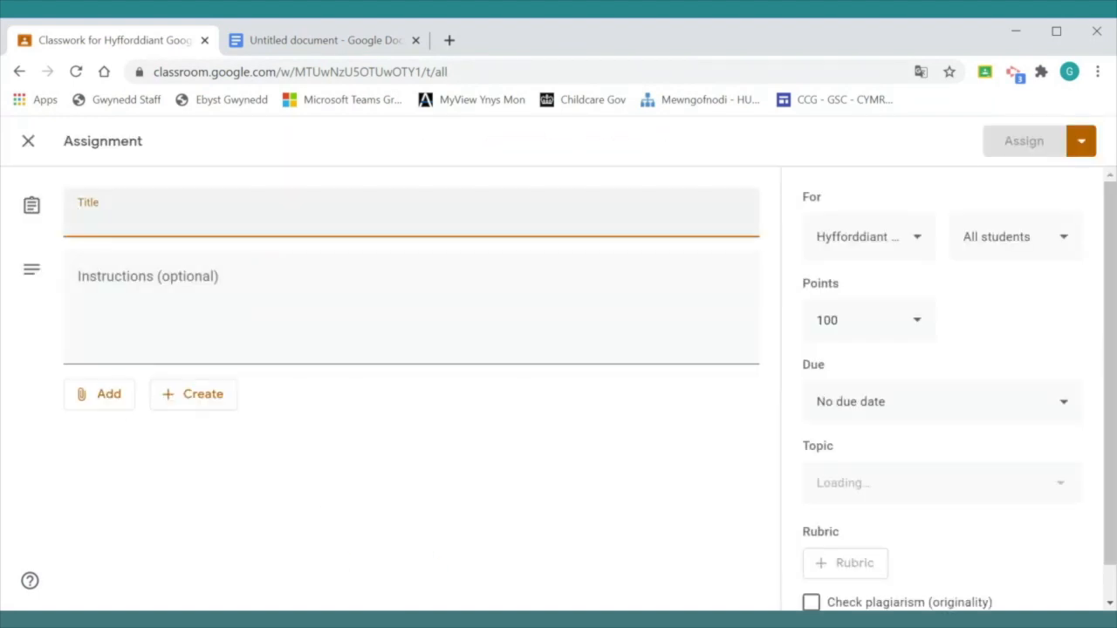
type("The Second Wo")
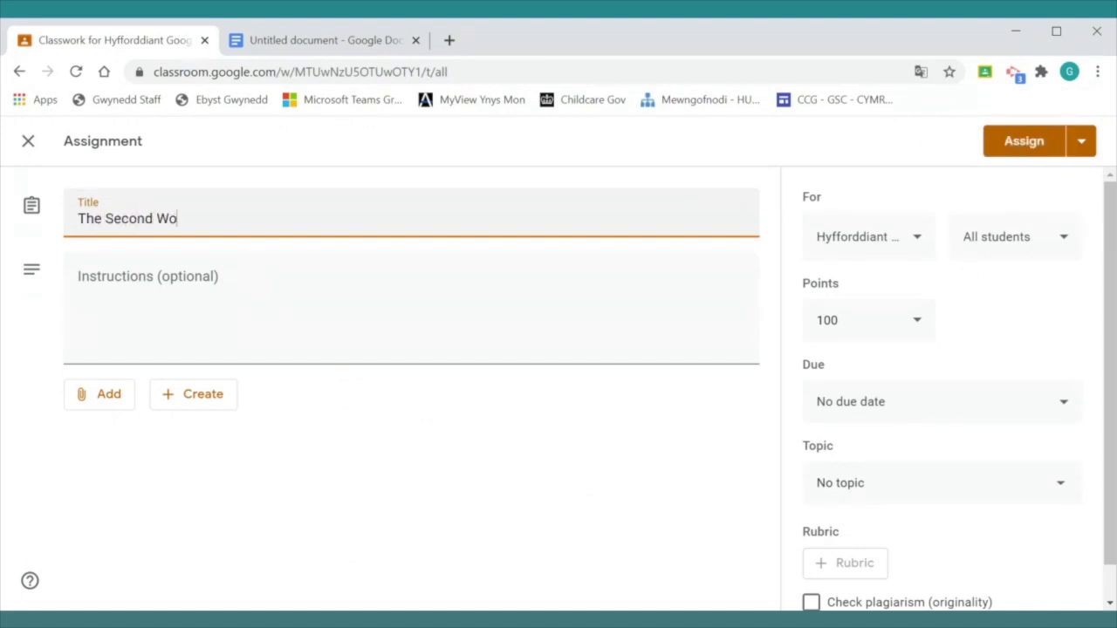
type("rld War")
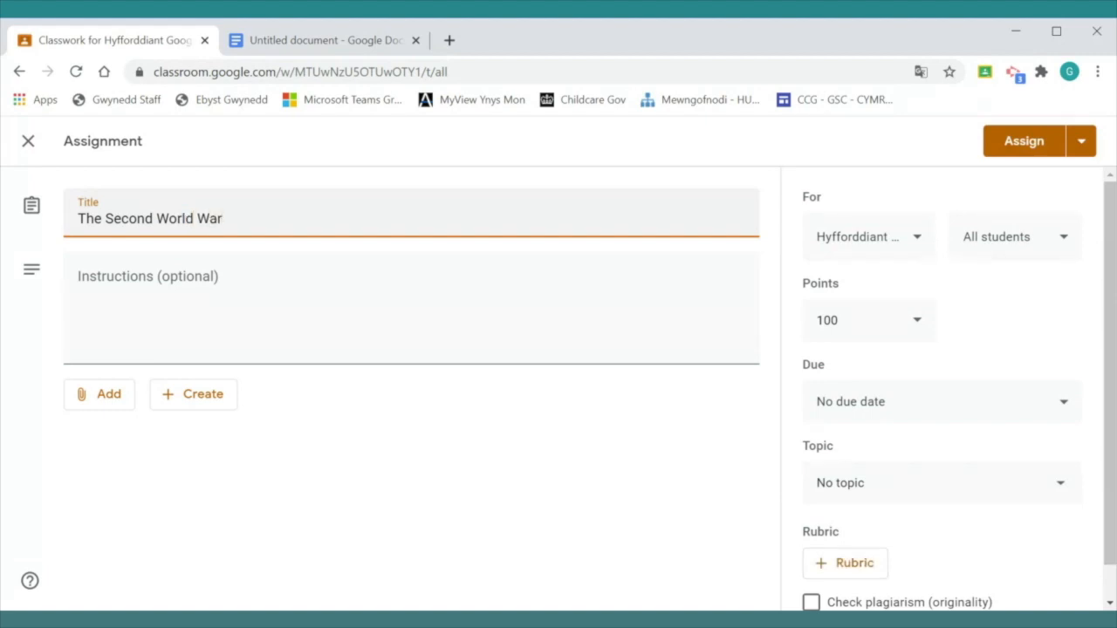
- Copy the task description and success criteria from the open Google Docs document into the assignment's instructions
left_click(269, 44)
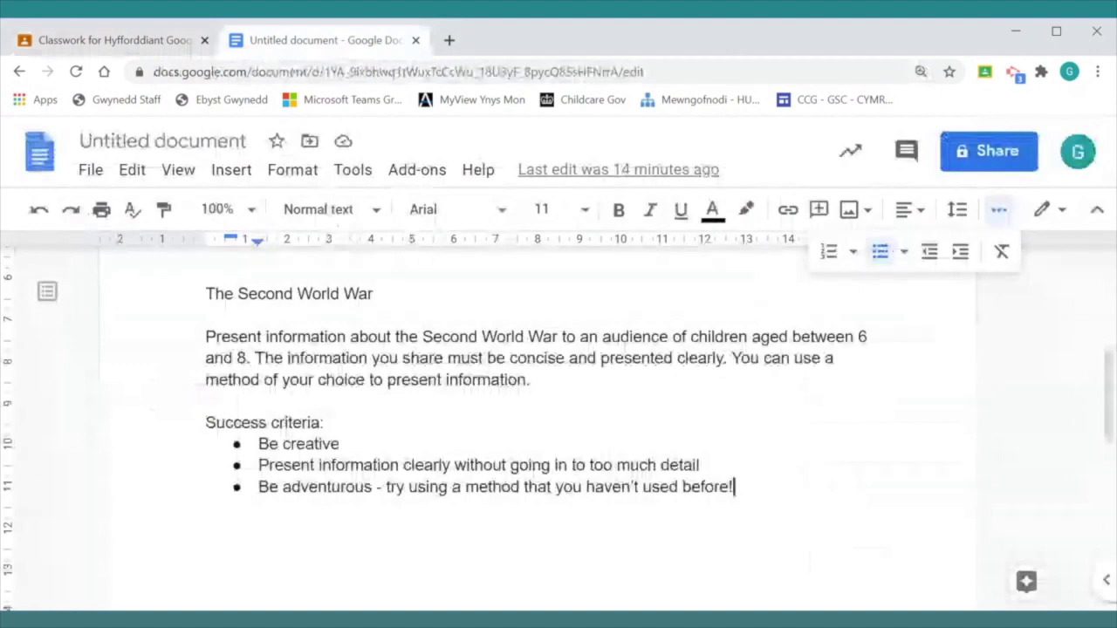
left_click_drag(533, 381, 241, 338)
left_click_drag(738, 488, 206, 337)
key("ctrl+c")
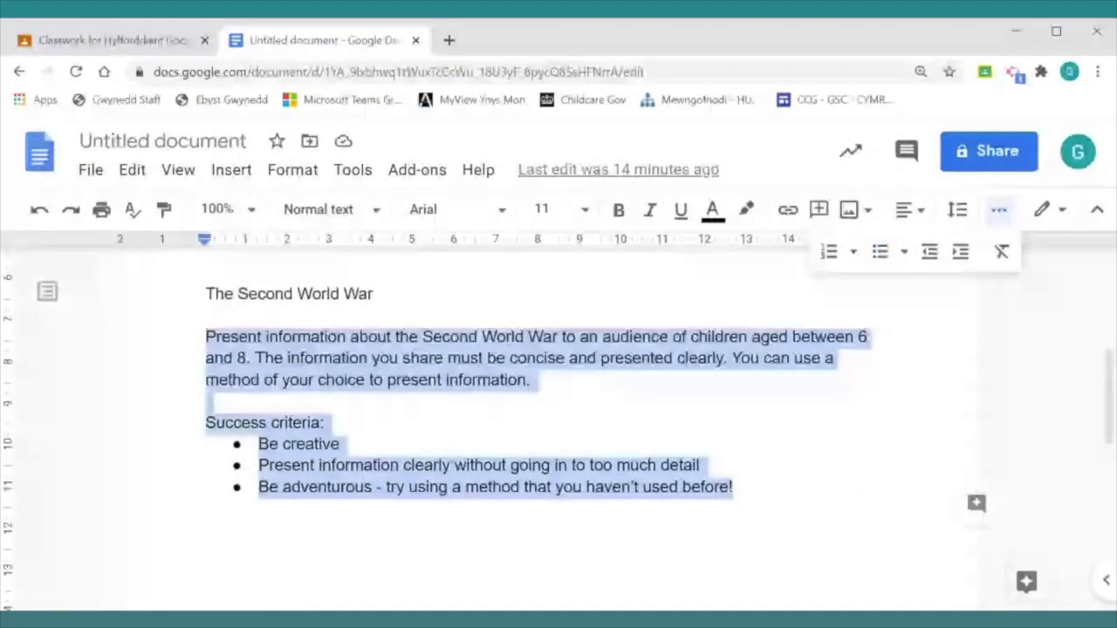
left_click(120, 40)
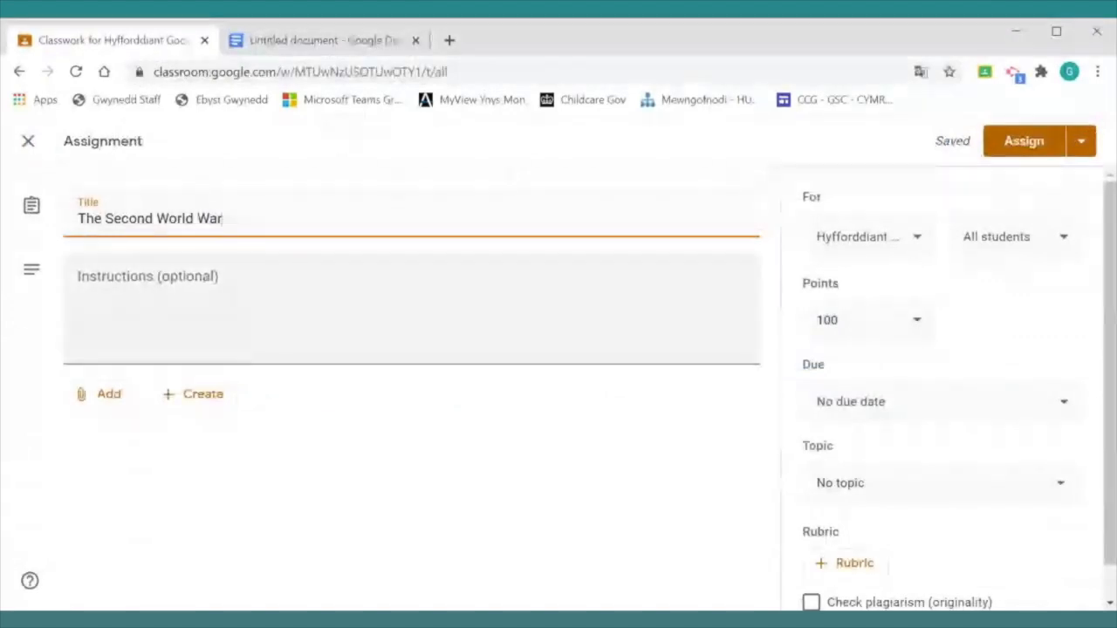
left_click(131, 276)
key("ctrl+v")
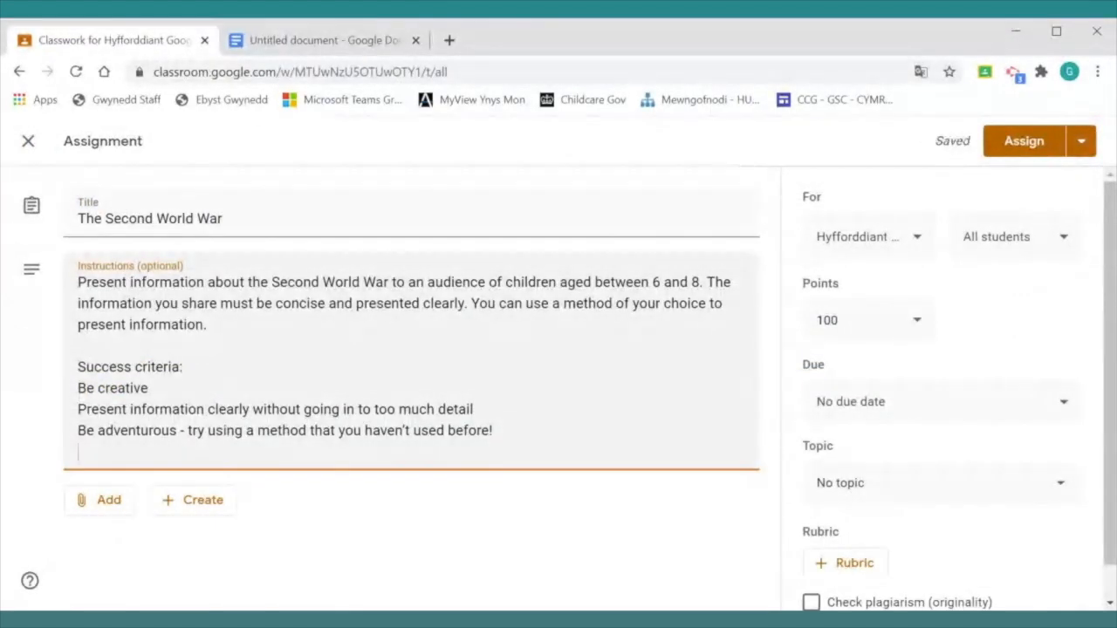
left_click(41, 372)
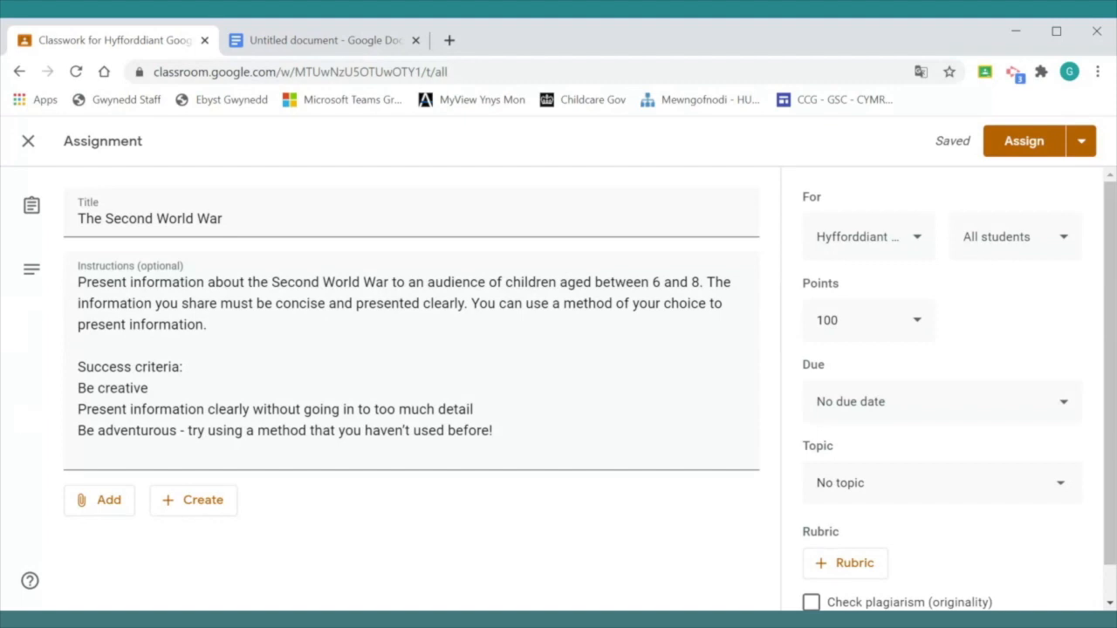
left_click_drag(208, 325, 471, 304)
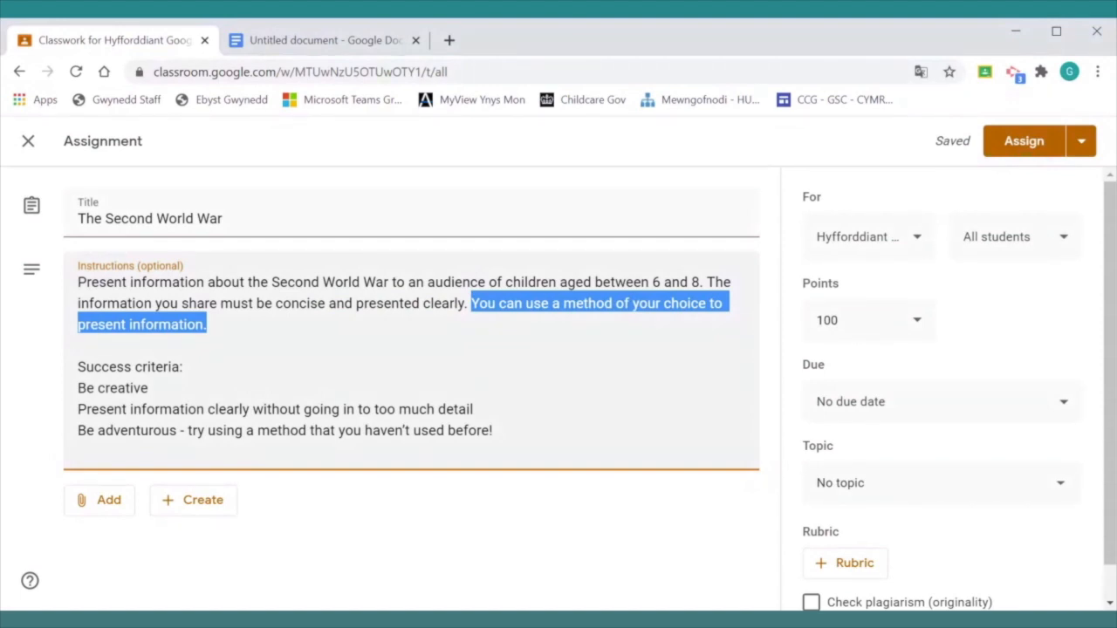
left_click(208, 325)
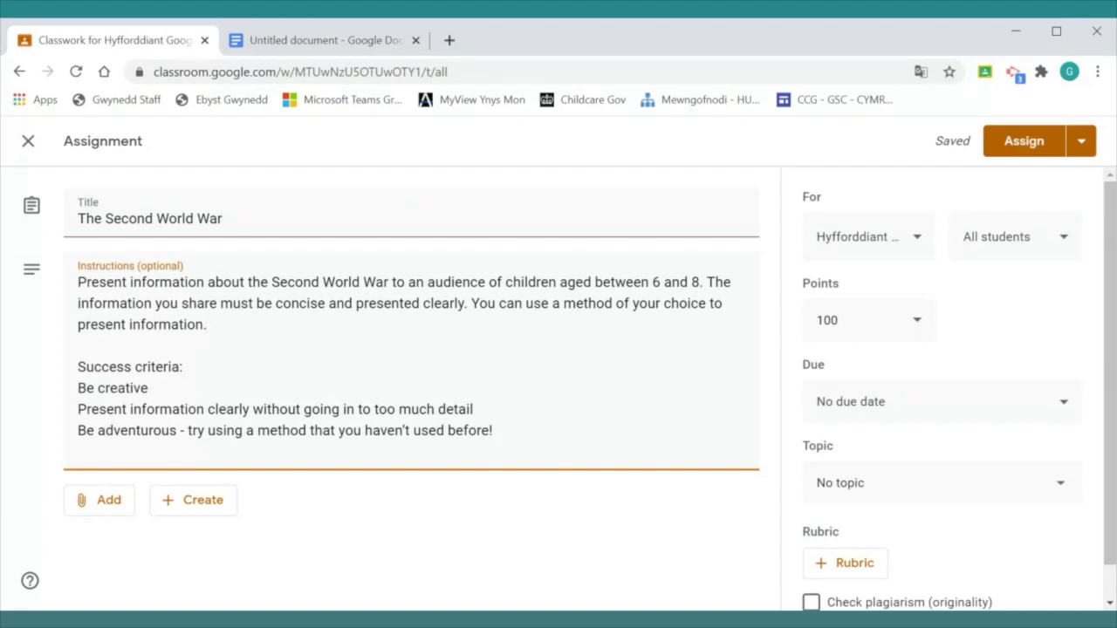
left_click(915, 248)
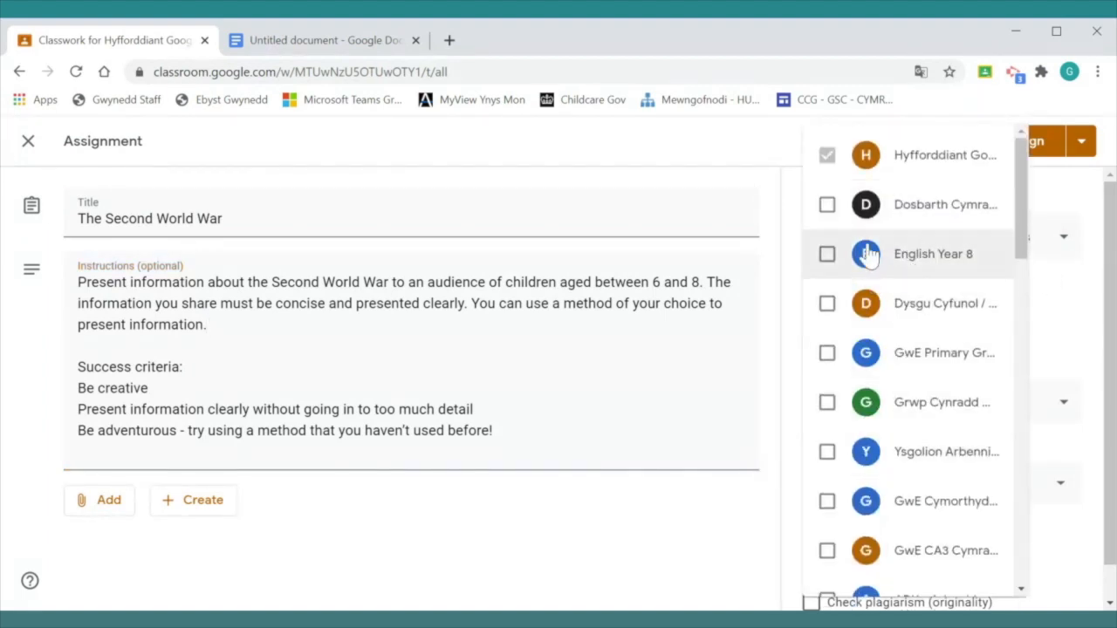
left_click(1051, 315)
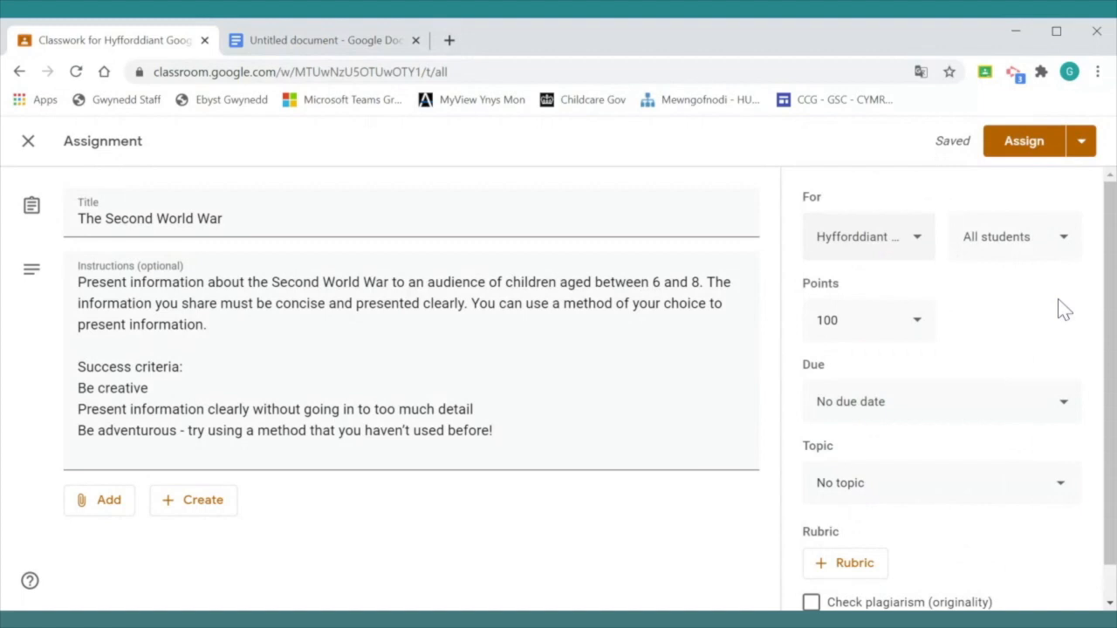
- Set the assignment's points to Unmarked and file it under the History topic
left_click(921, 328)
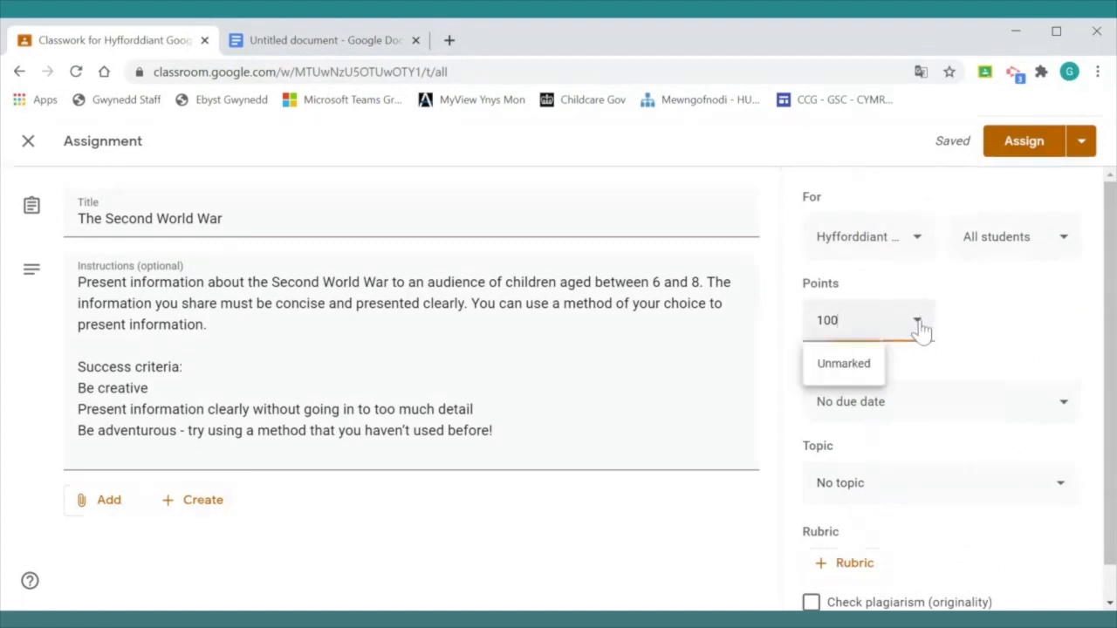
left_click(852, 365)
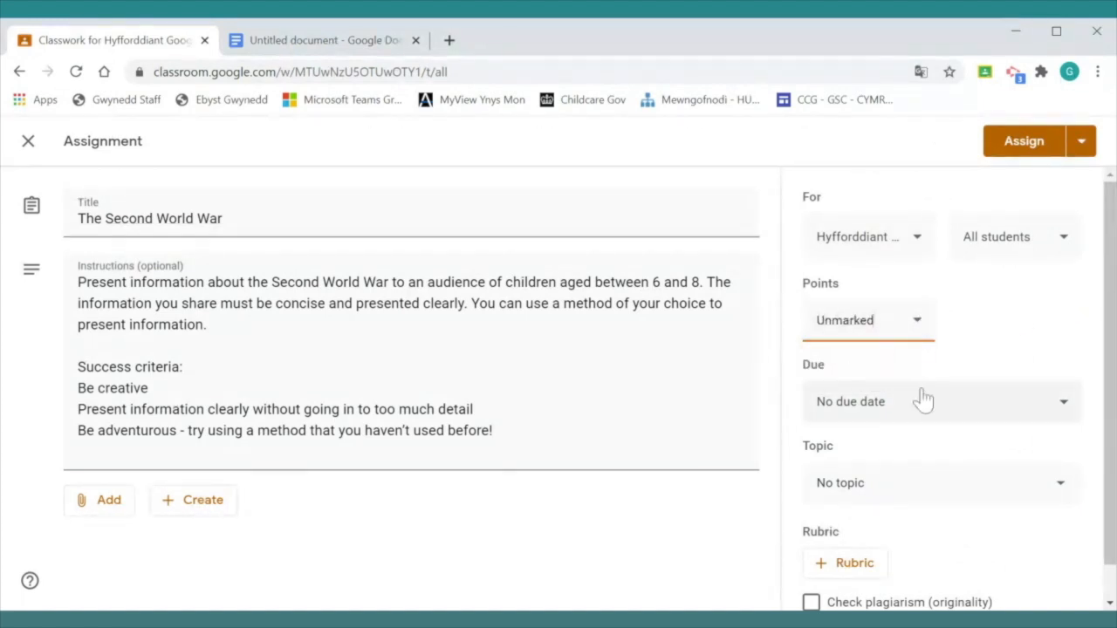
left_click(899, 494)
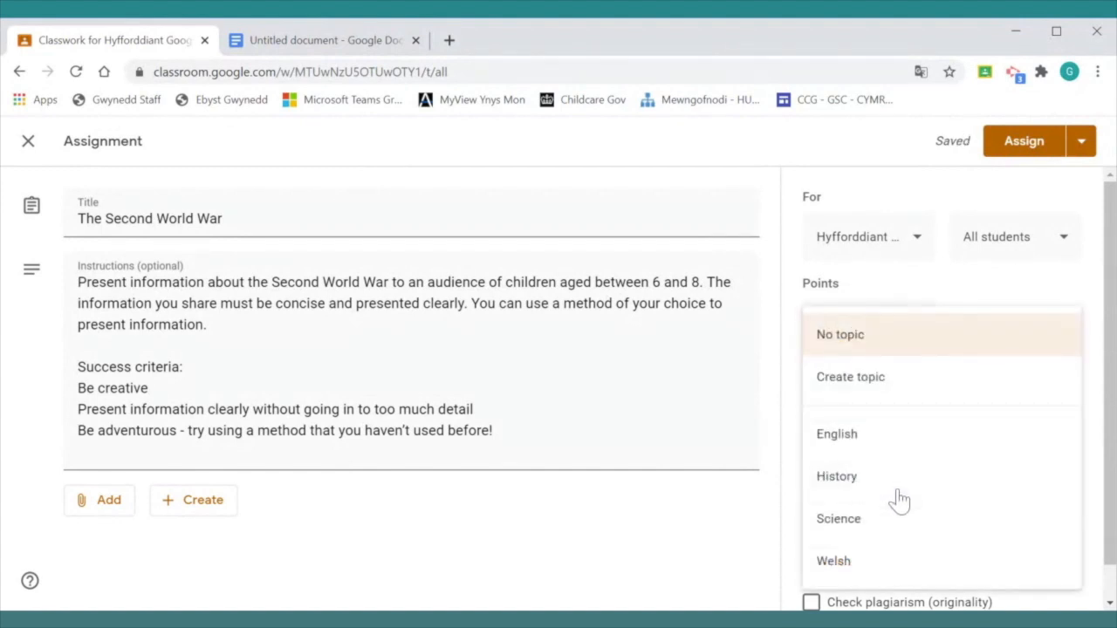
left_click(843, 489)
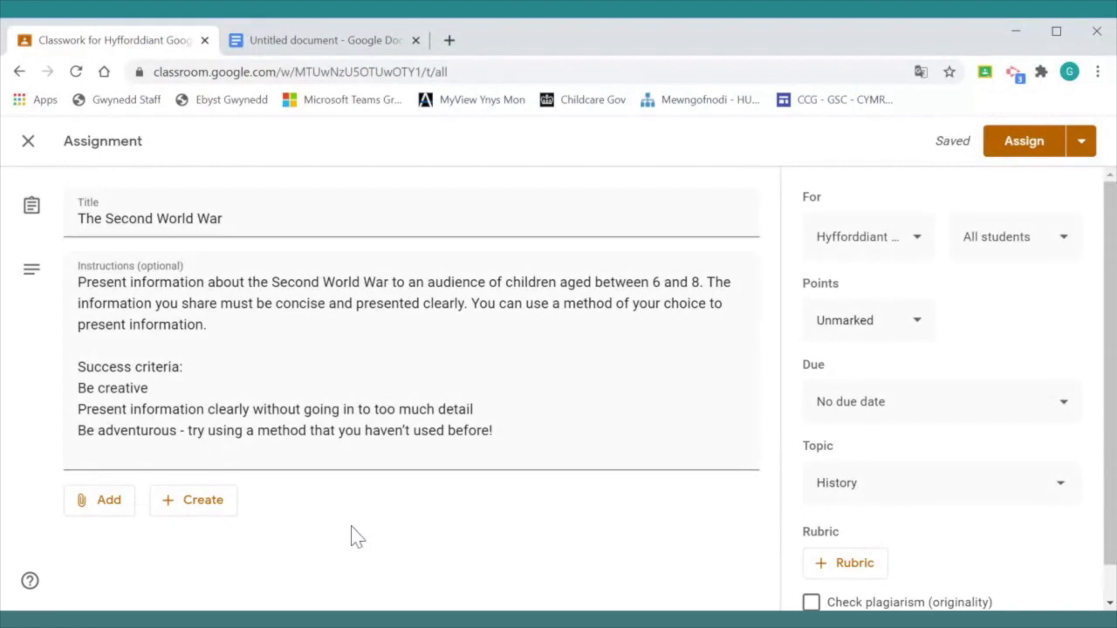
left_click(109, 504)
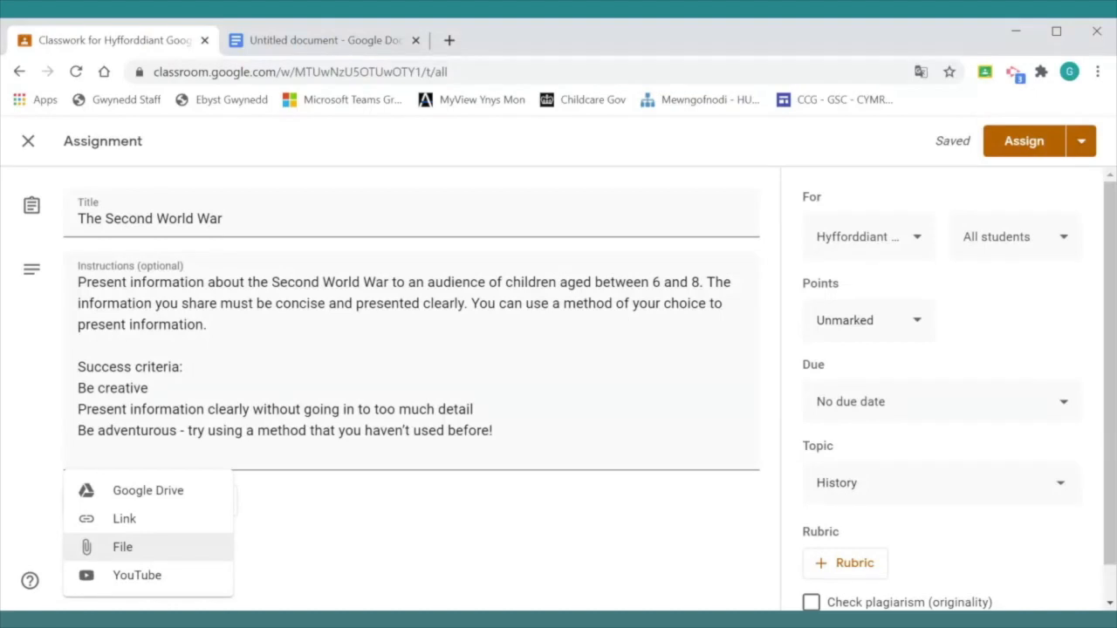
left_click(333, 529)
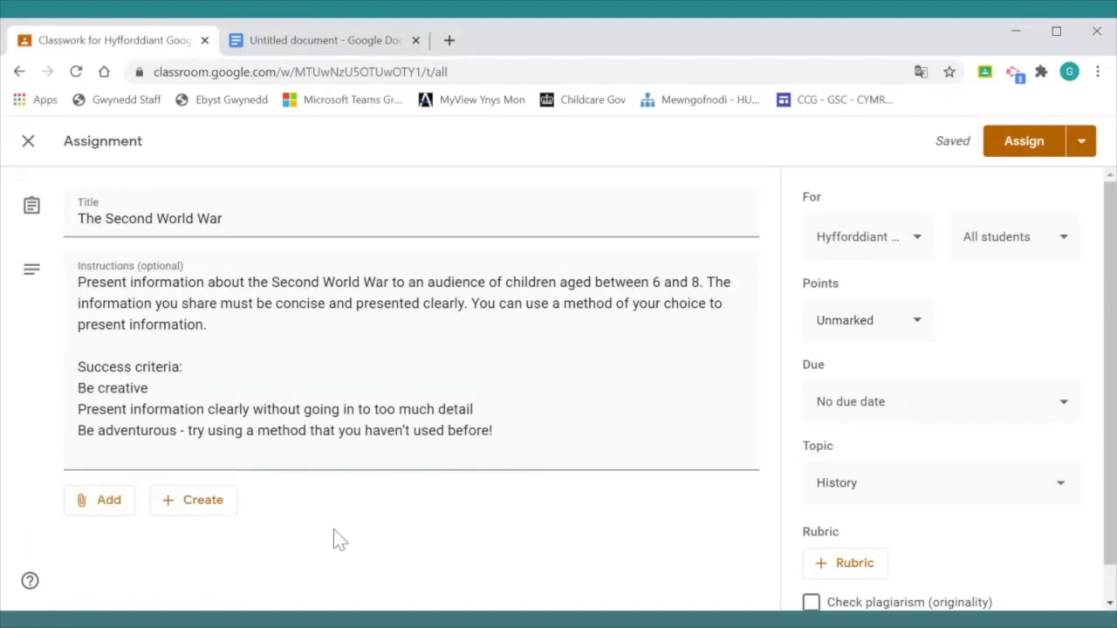
left_click(122, 516)
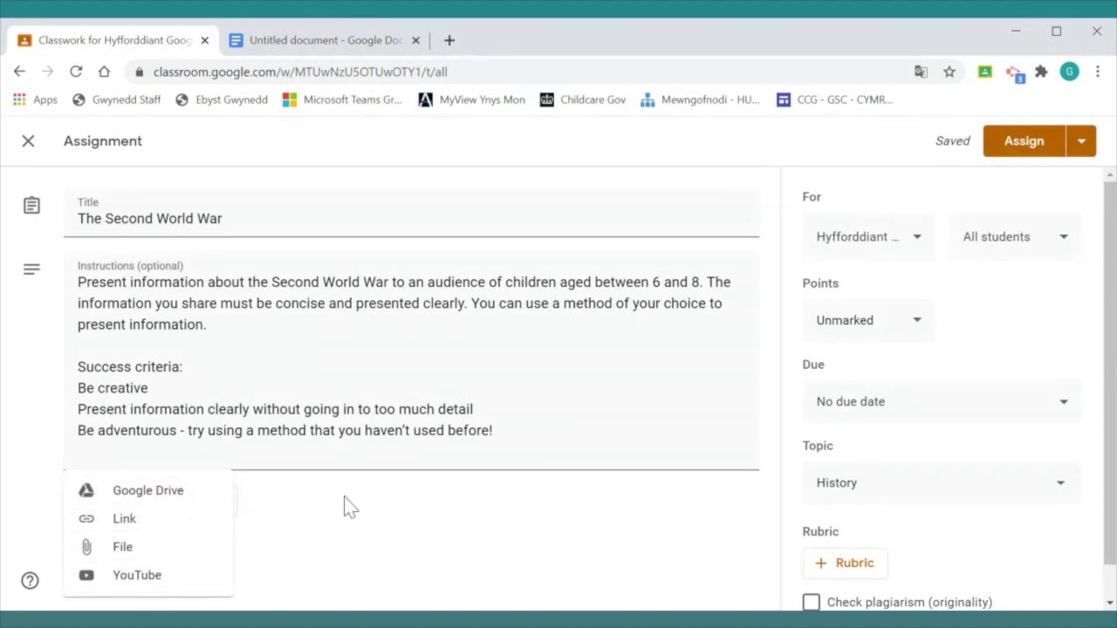
left_click(378, 511)
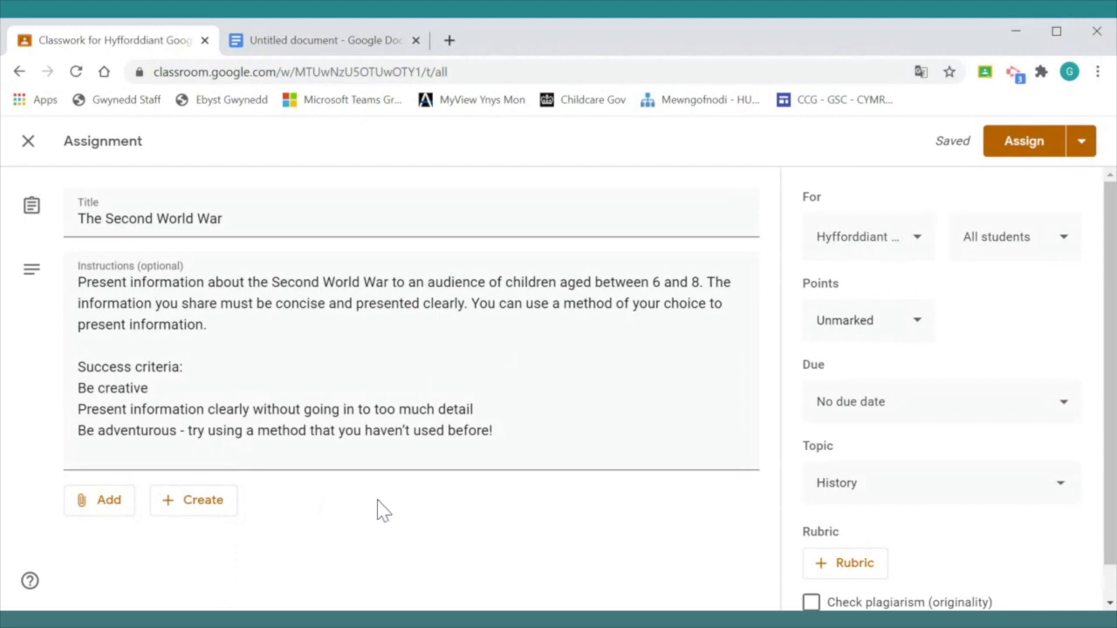
- Assign the Second World War task to all students in the Hyfforddiant Google Training class
left_click(1032, 150)
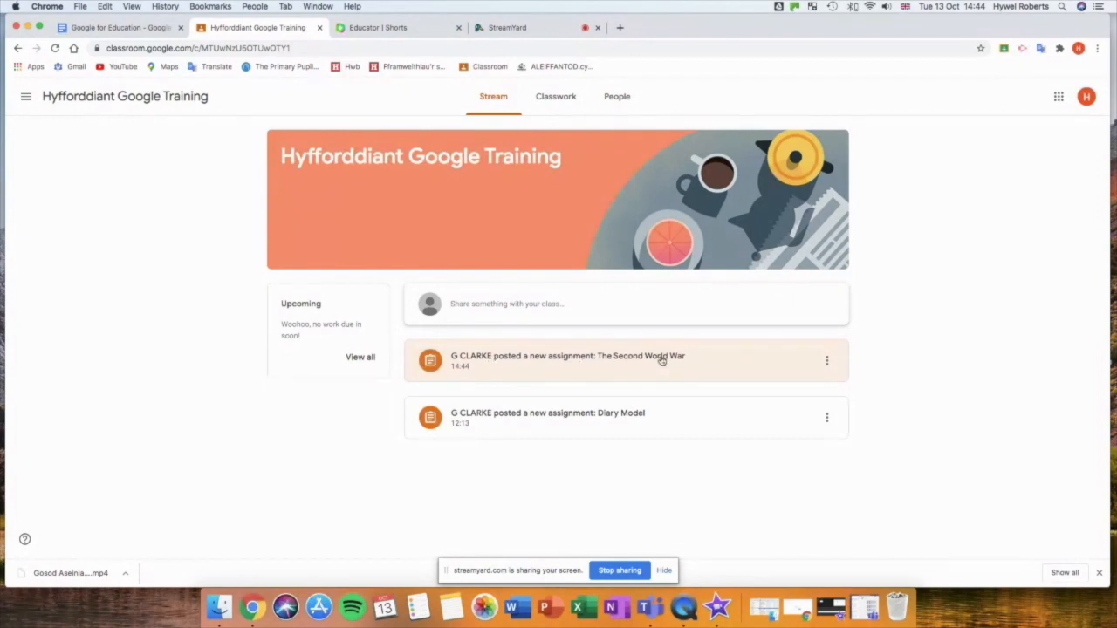
- In the student's view of the class, check the classwork list and open The Second World War assignment from the stream
left_click(556, 101)
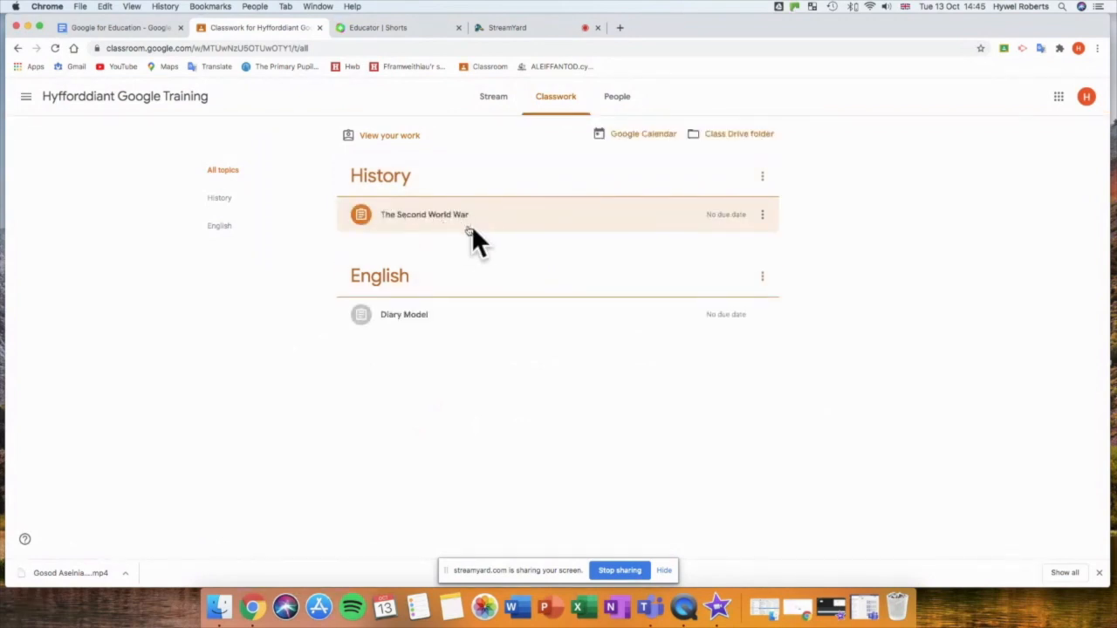
left_click(493, 97)
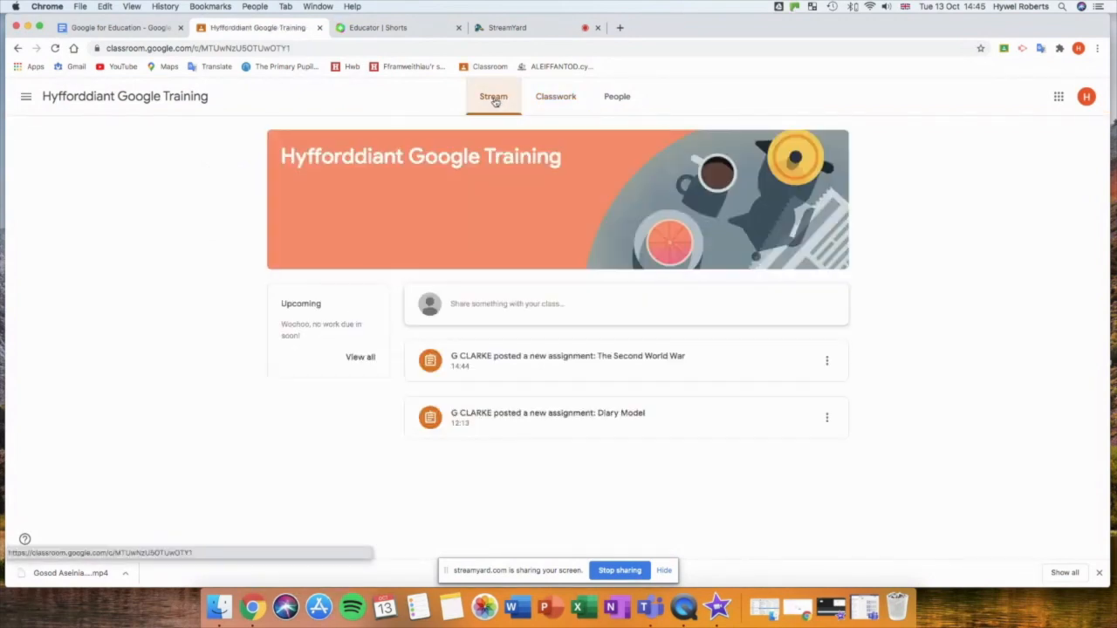
left_click(620, 362)
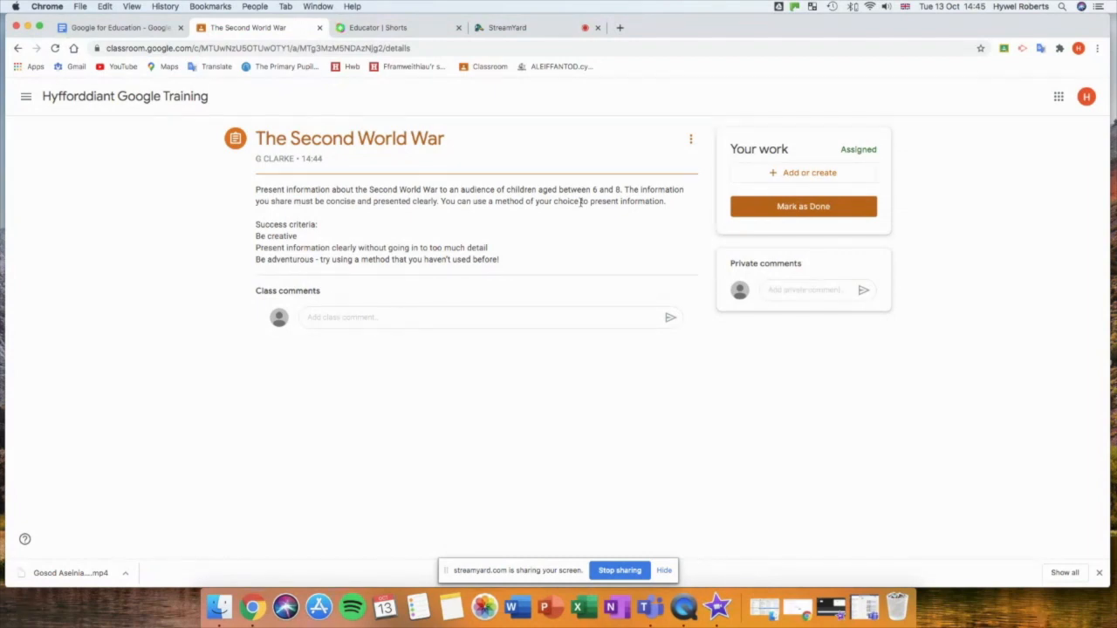
- Upload video (3).mp4 from the Downloads folder and attach it to the student's work for the assignment
left_click(815, 174)
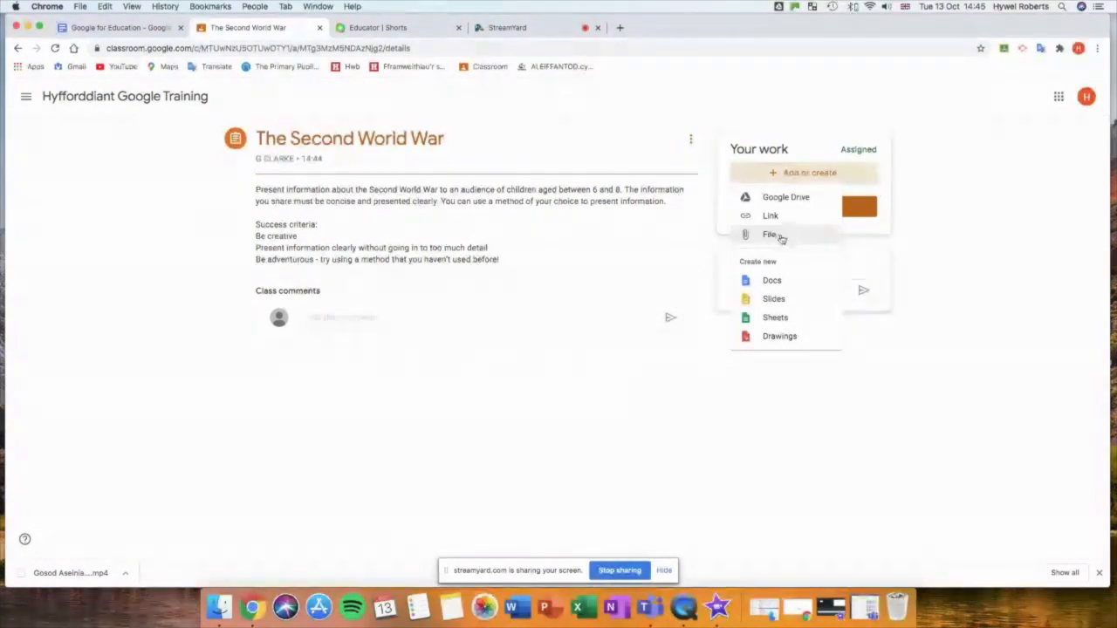
left_click(781, 237)
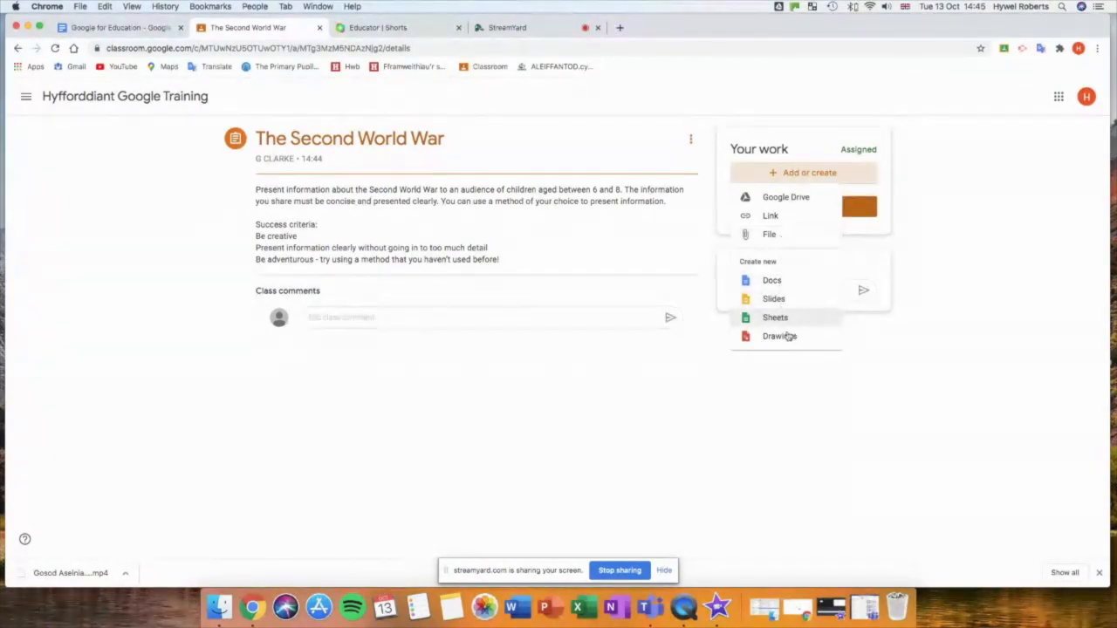
left_click(768, 236)
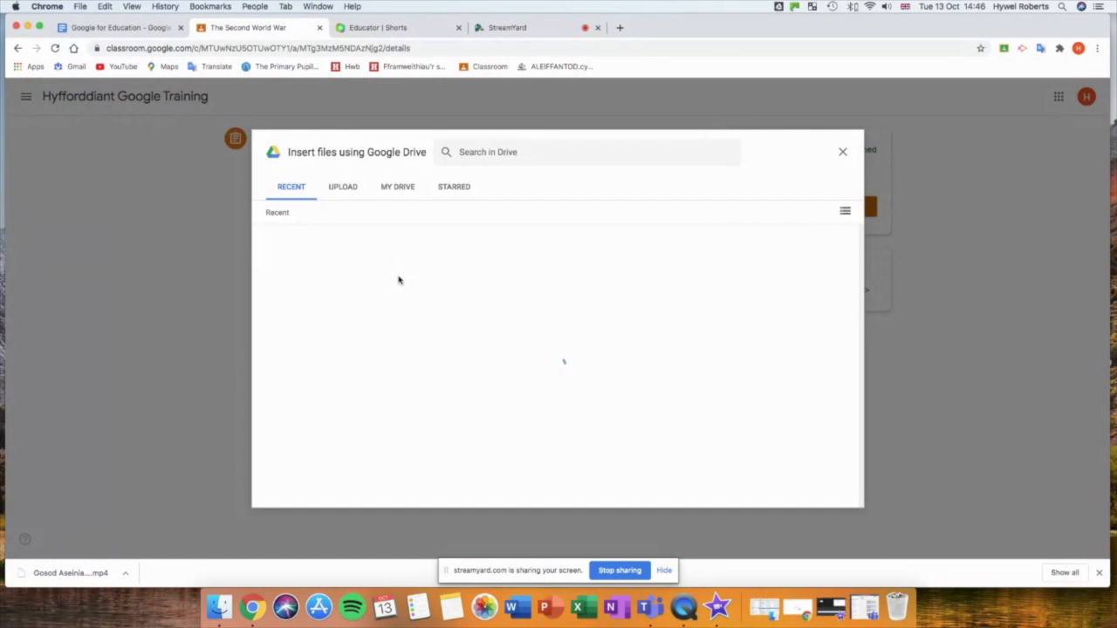
left_click(343, 188)
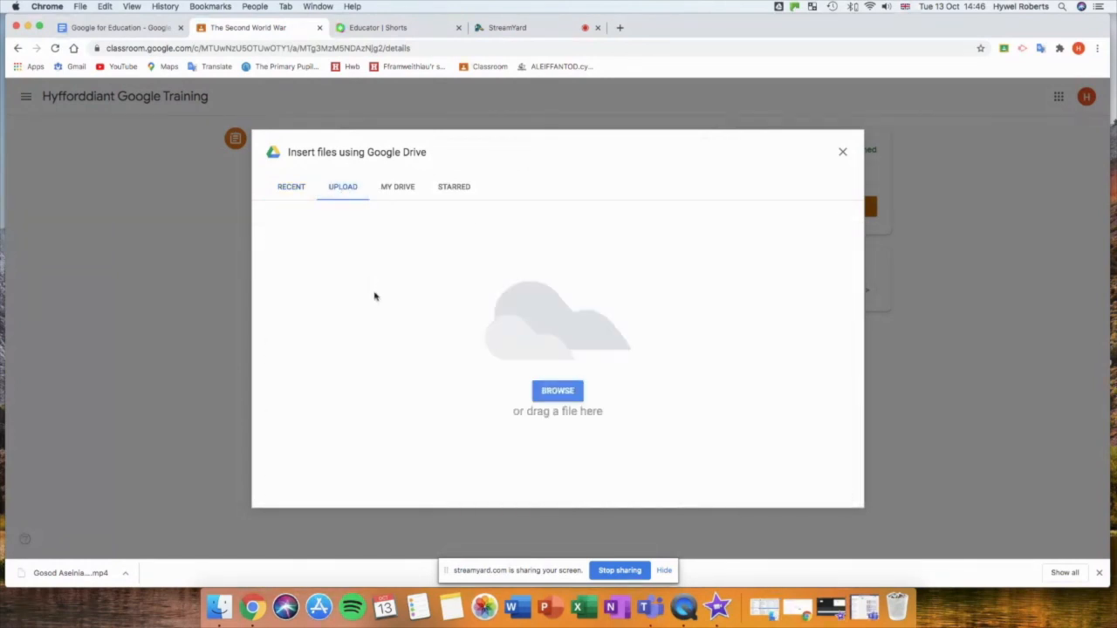
left_click(554, 395)
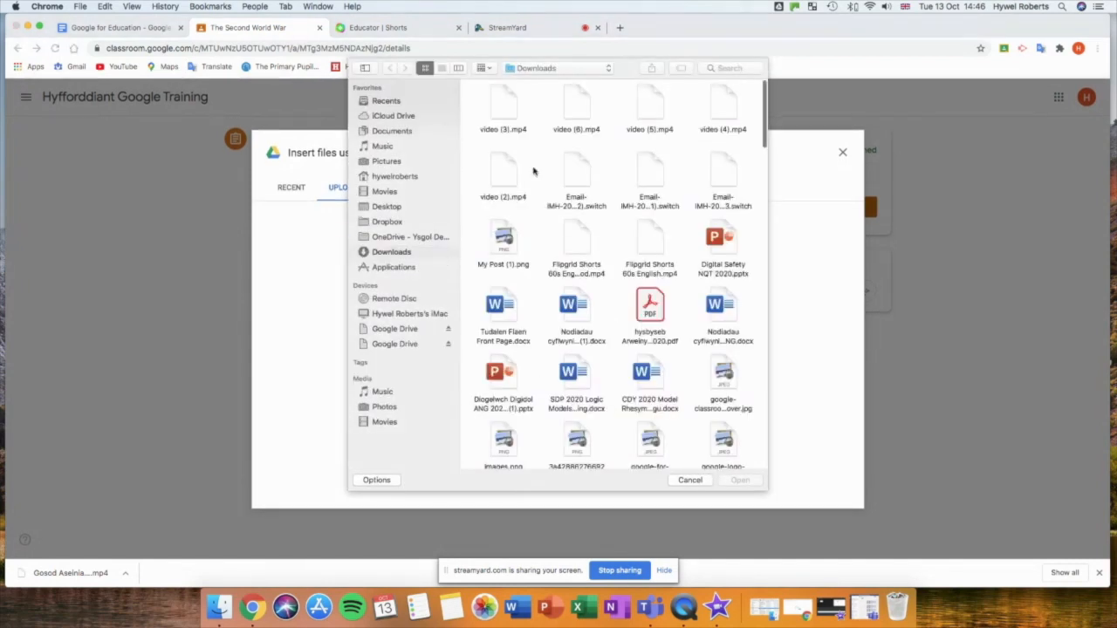
left_click(574, 105)
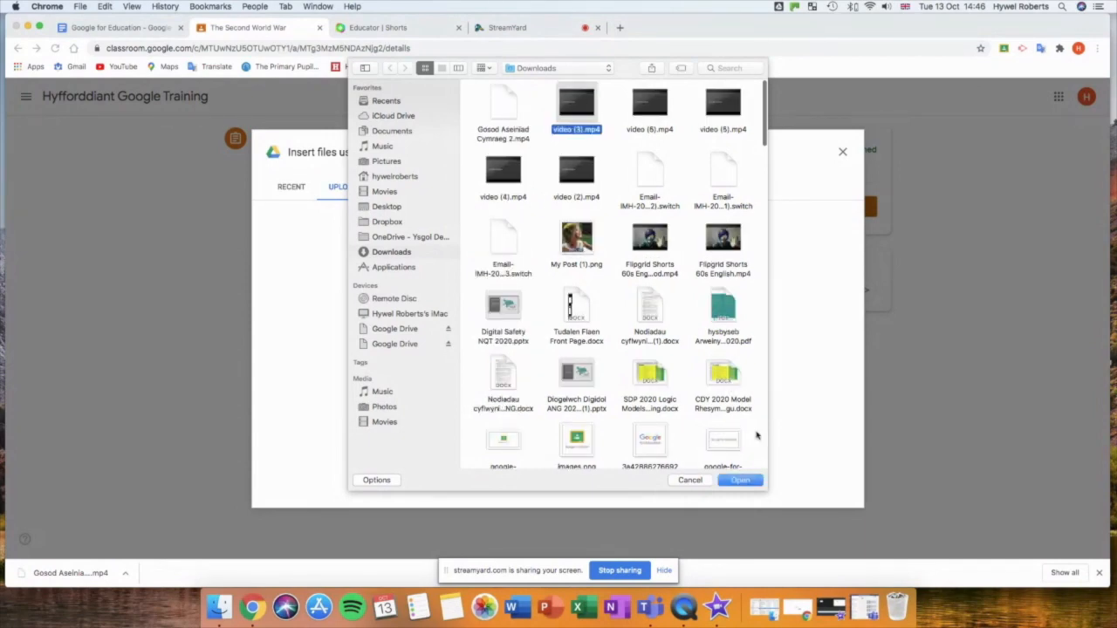
left_click(740, 481)
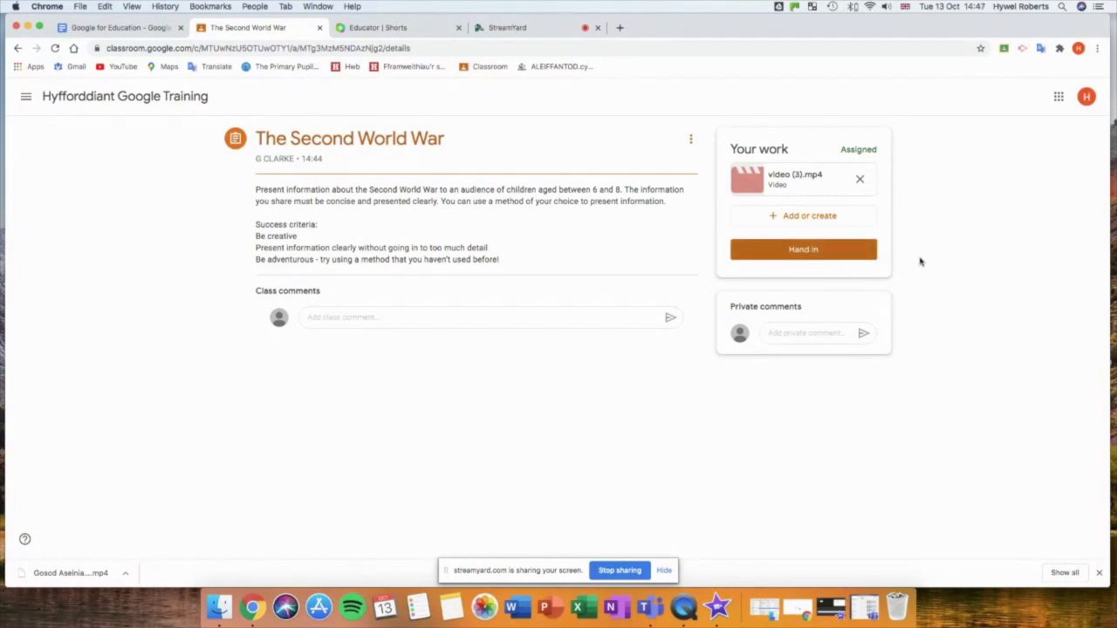
- Upload Digital Safety NQT 2020.pptx from the Downloads folder and attach it to the student's work
left_click(797, 218)
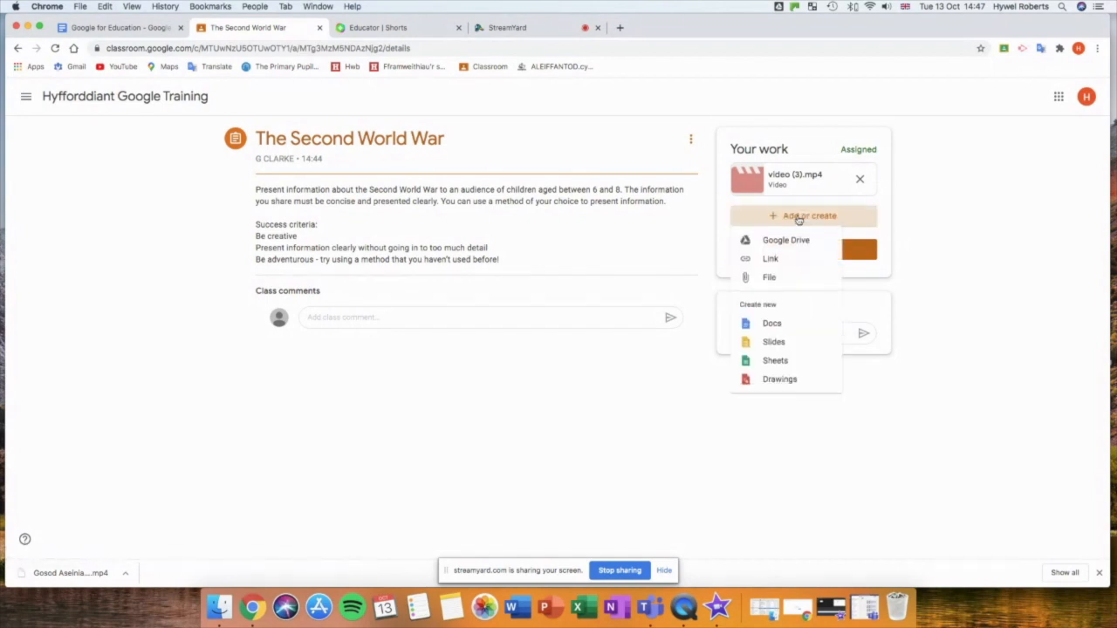
left_click(785, 281)
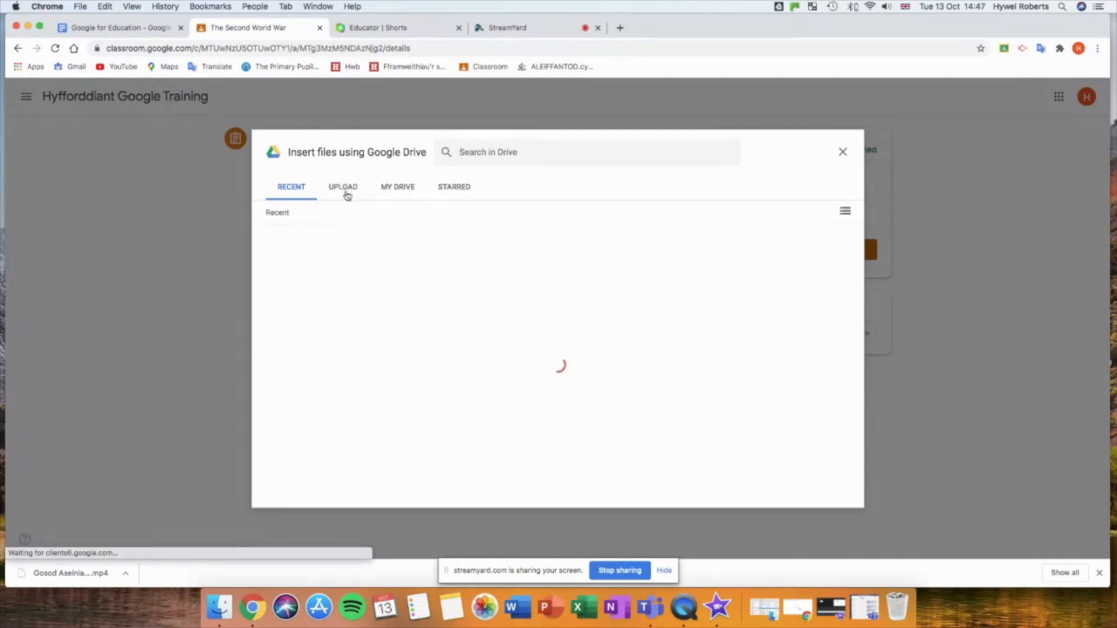
left_click(345, 190)
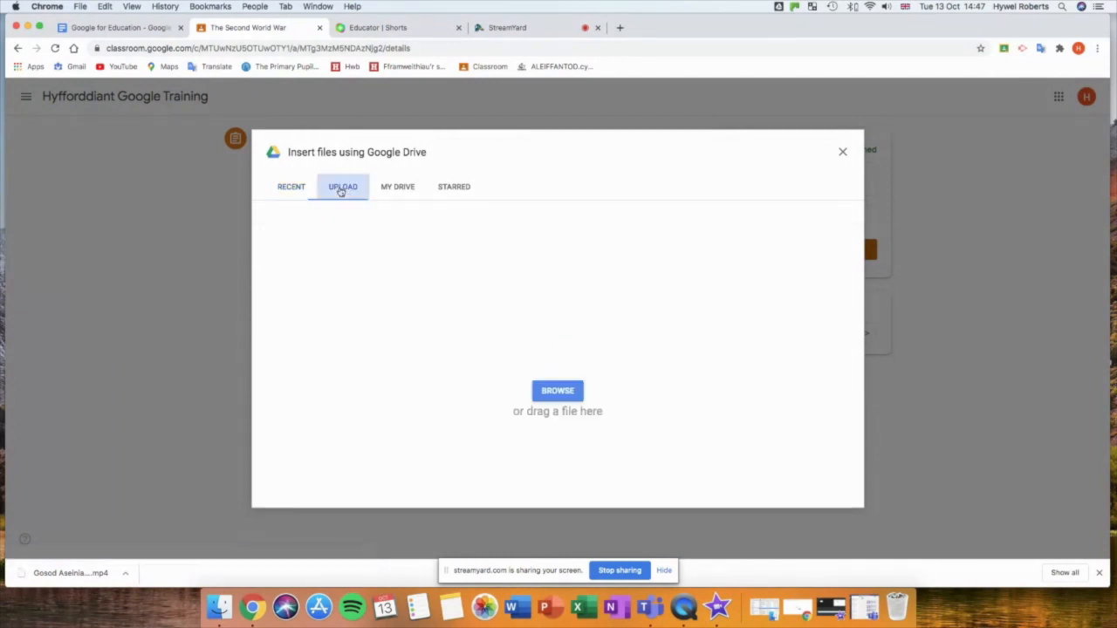
left_click(552, 394)
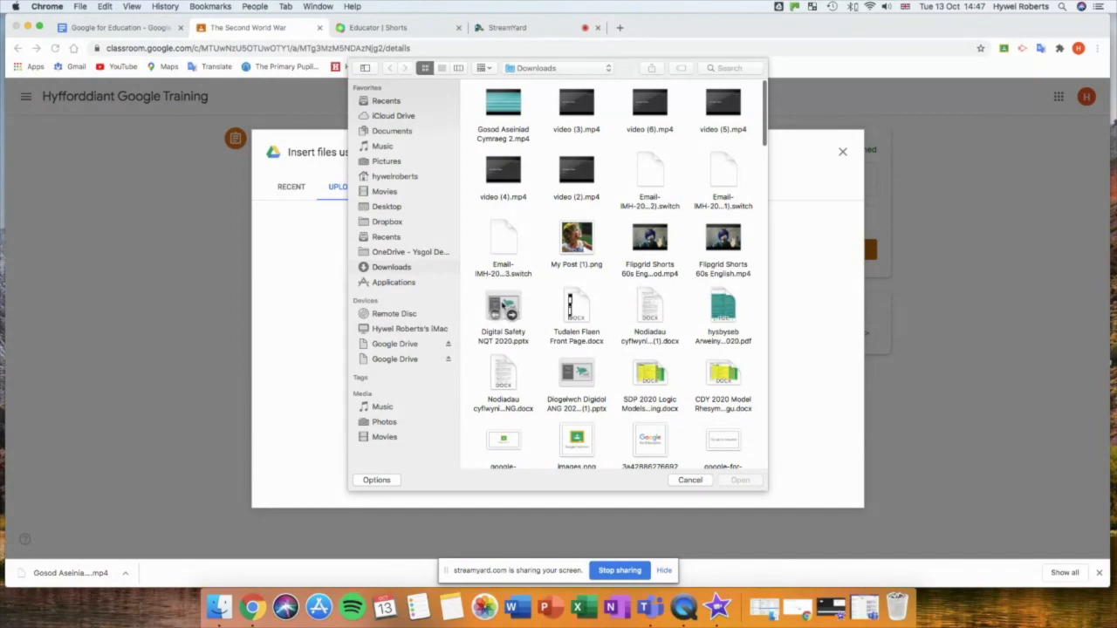
left_click(502, 303)
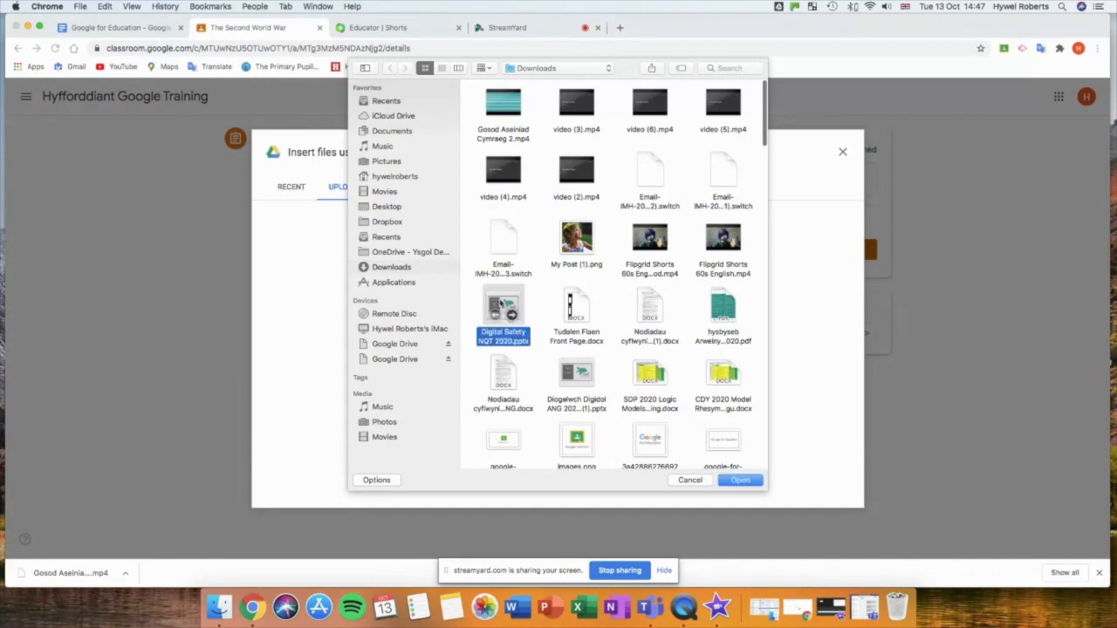
left_click(740, 480)
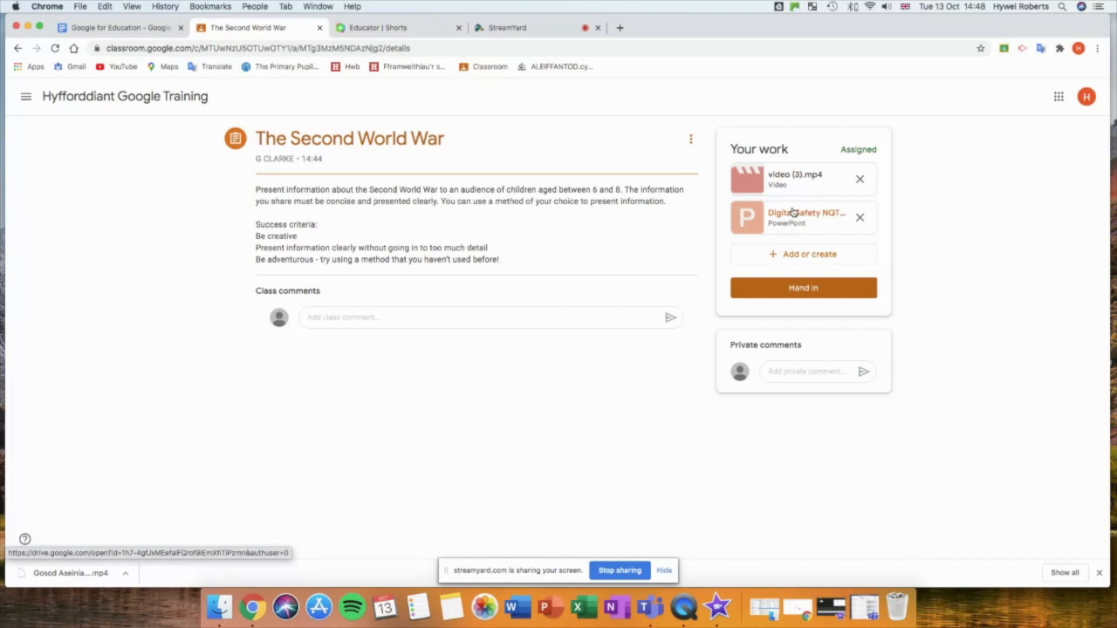
- Start adding a link to the student's work and copy the share link of the first video in Flipgrid's My Shorts
left_click(791, 259)
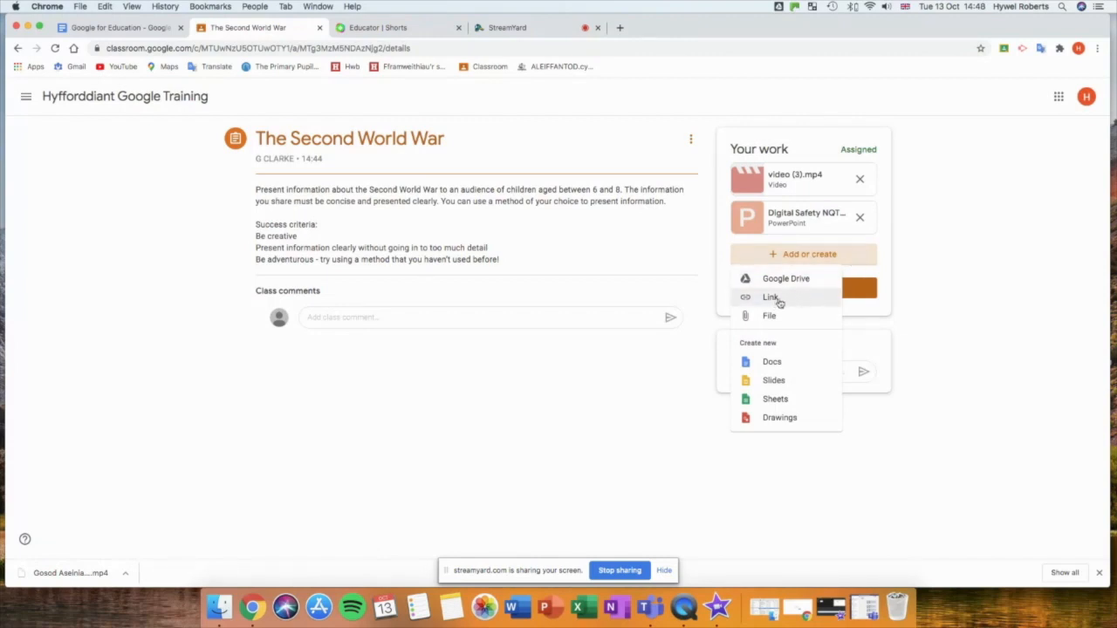
left_click(785, 300)
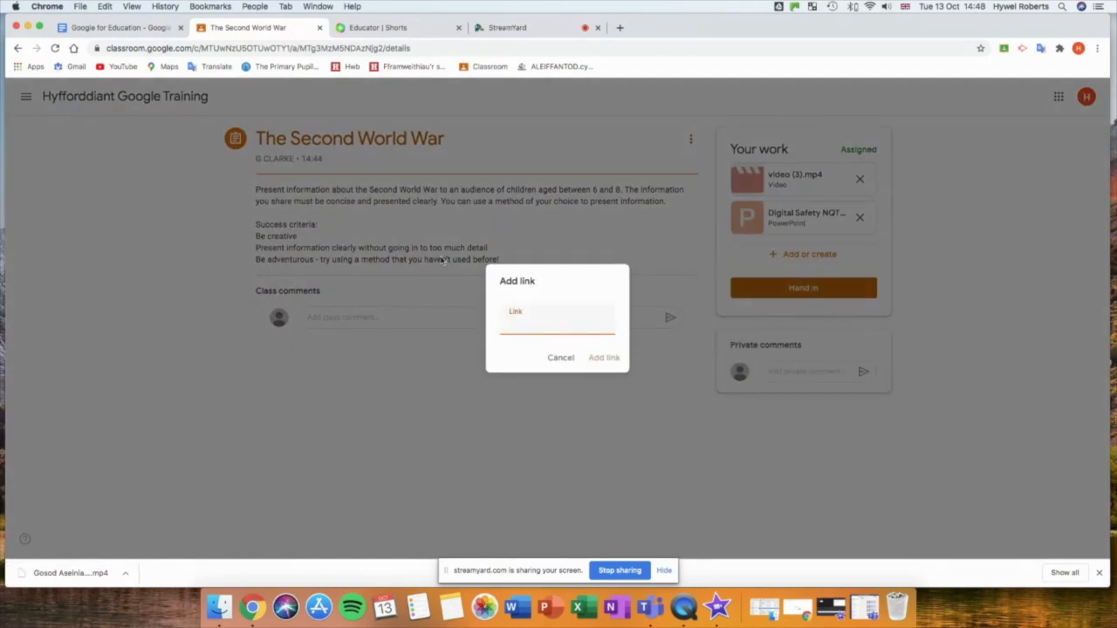
left_click(388, 28)
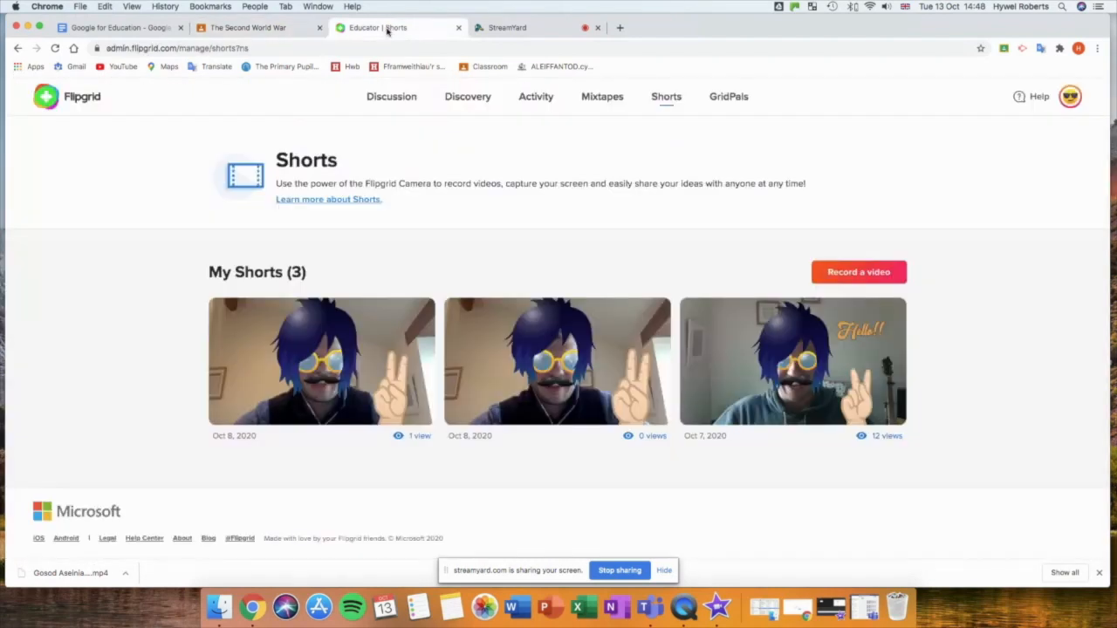
left_click(390, 101)
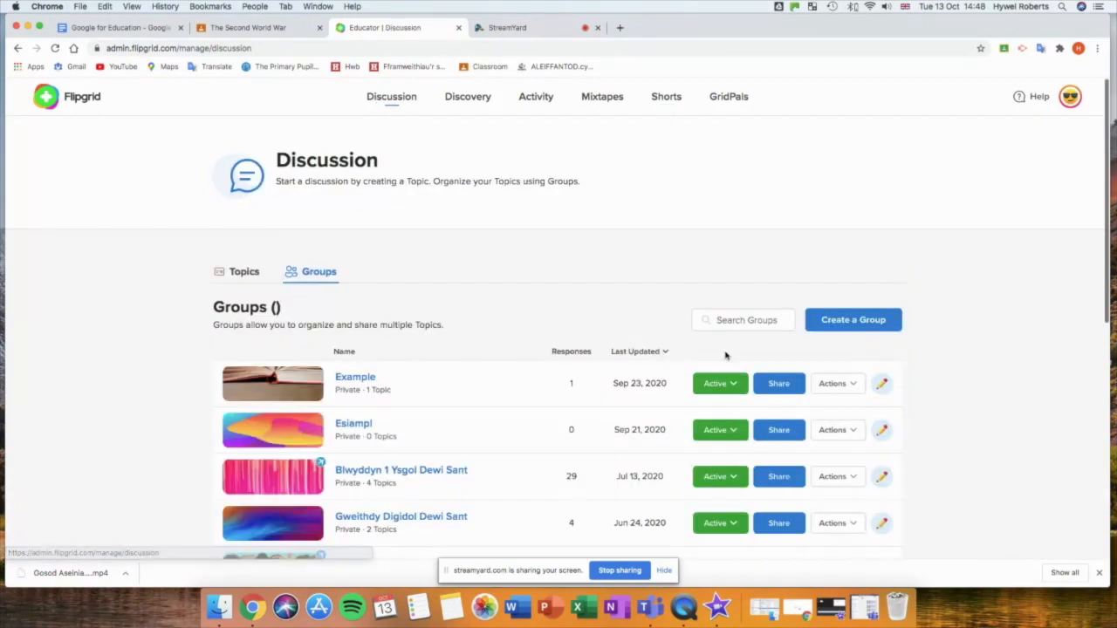
left_click(665, 98)
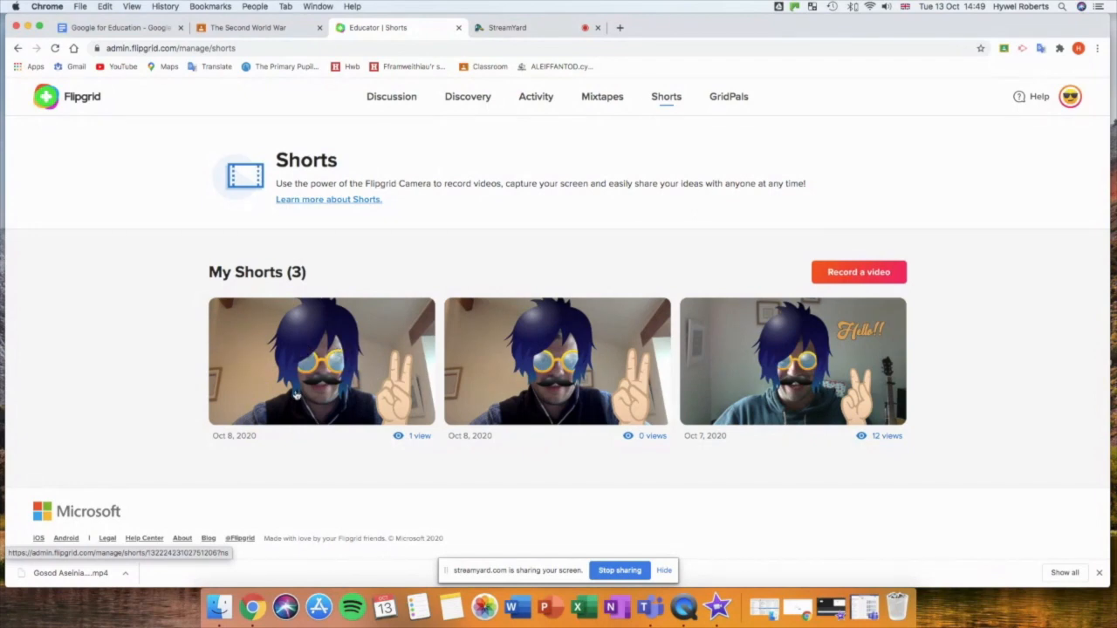
left_click(321, 364)
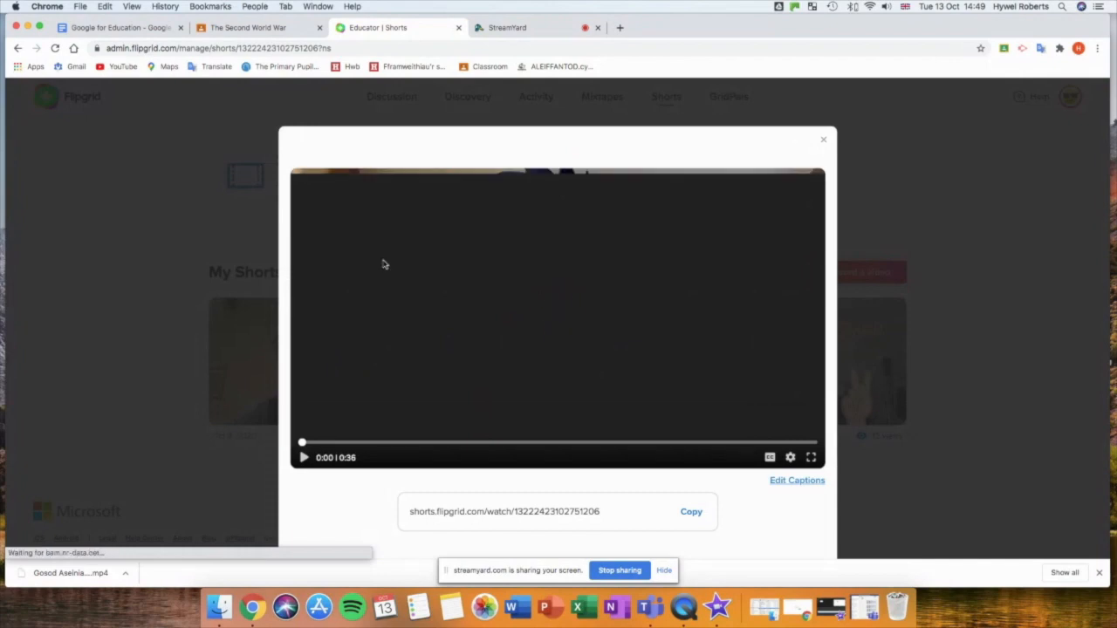
left_click(692, 512)
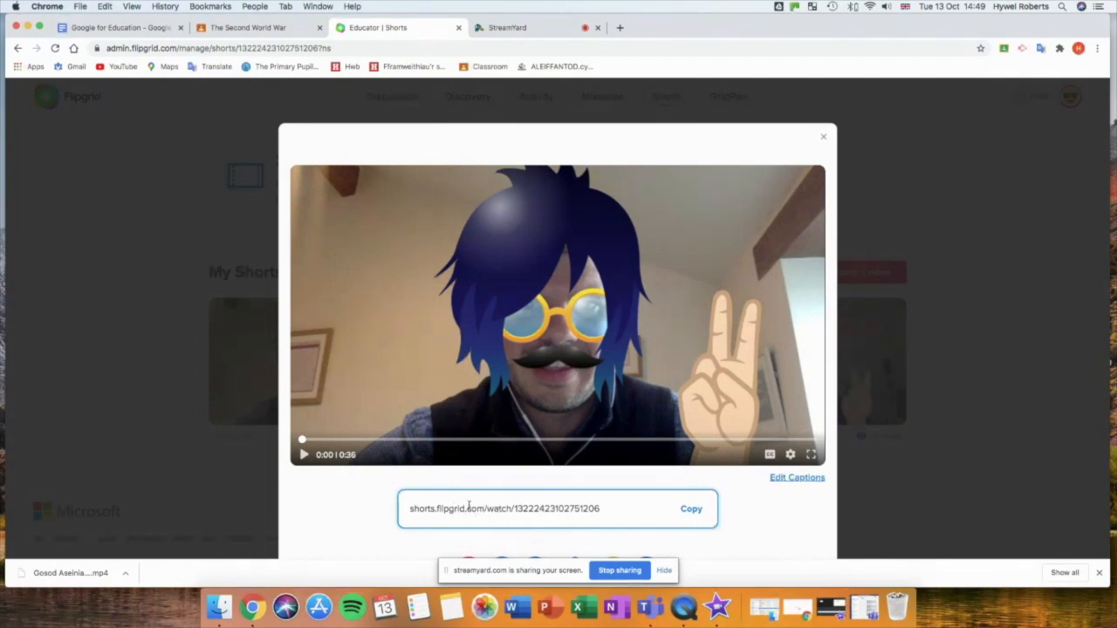
- Back in Google Classroom, paste the copied Flipgrid Shorts link and attach it to the student's work
left_click(249, 29)
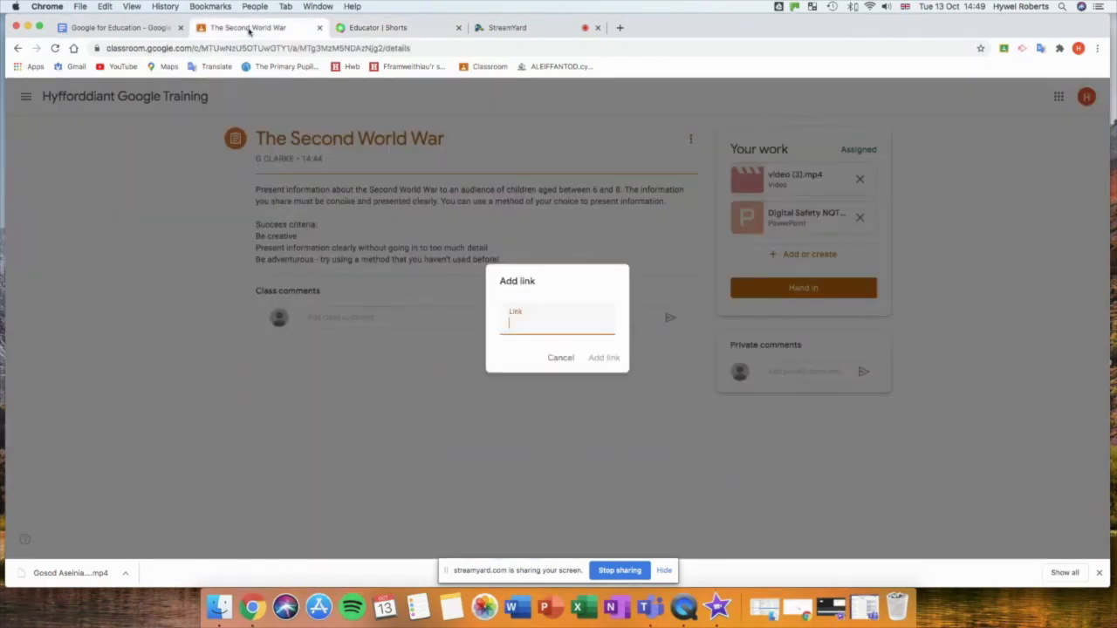
right_click(521, 324)
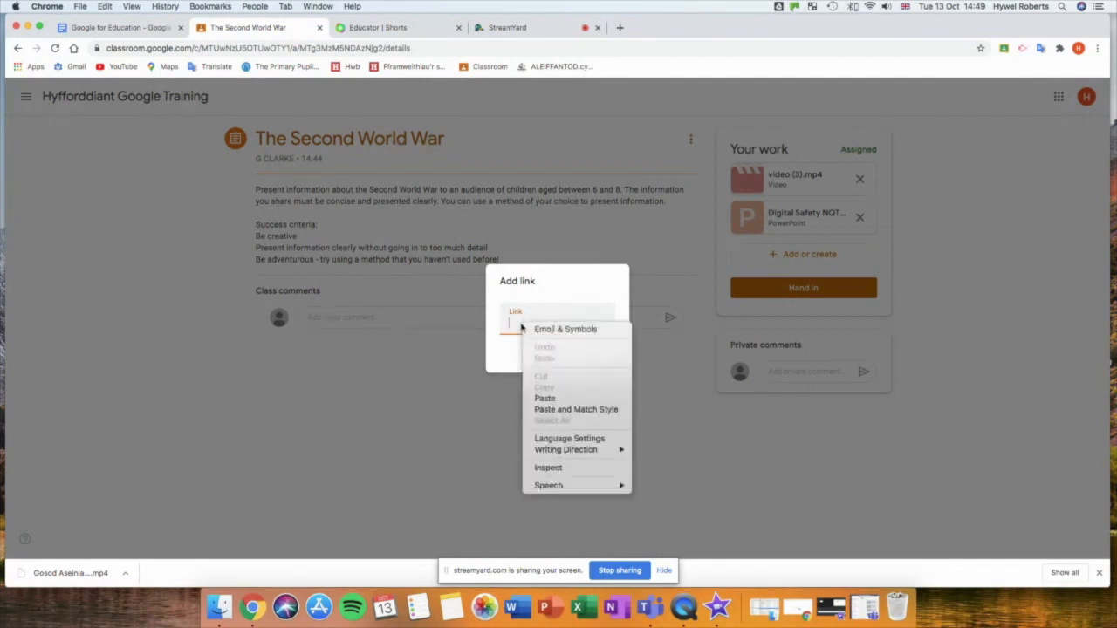
left_click(571, 398)
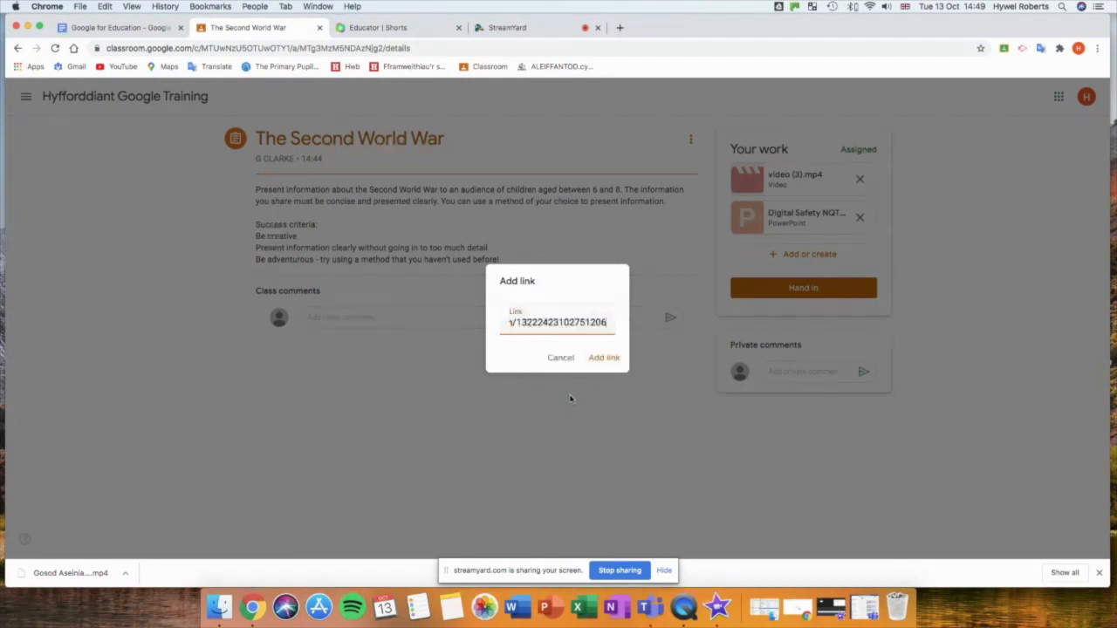
left_click(602, 360)
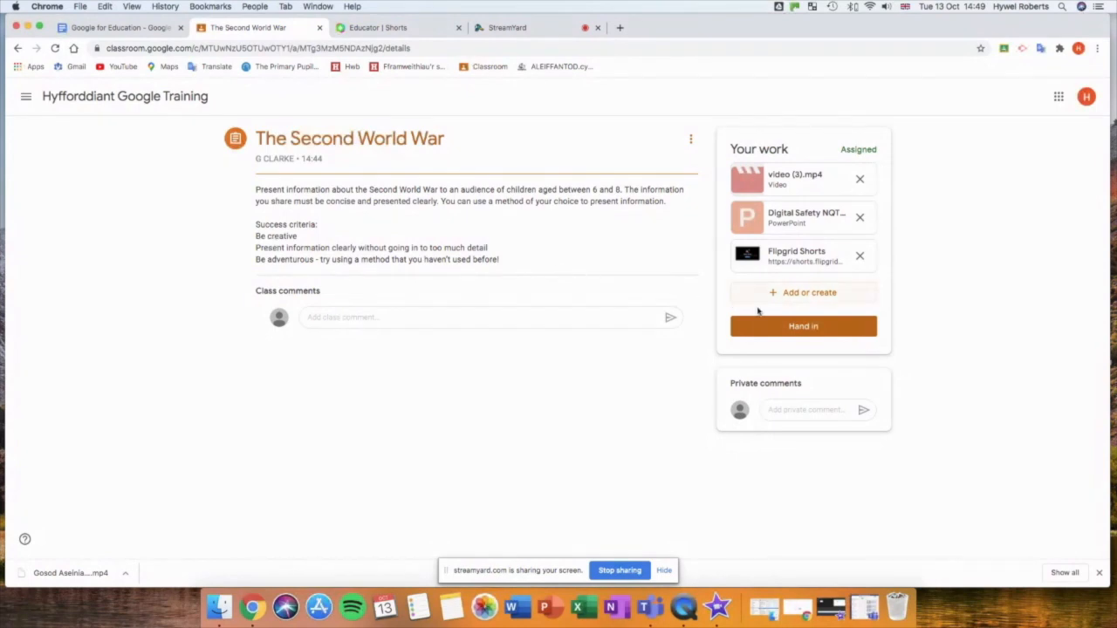
- Hand in the student's work for The Second World War with the video, PowerPoint and Flipgrid Shorts link attached
left_click(813, 327)
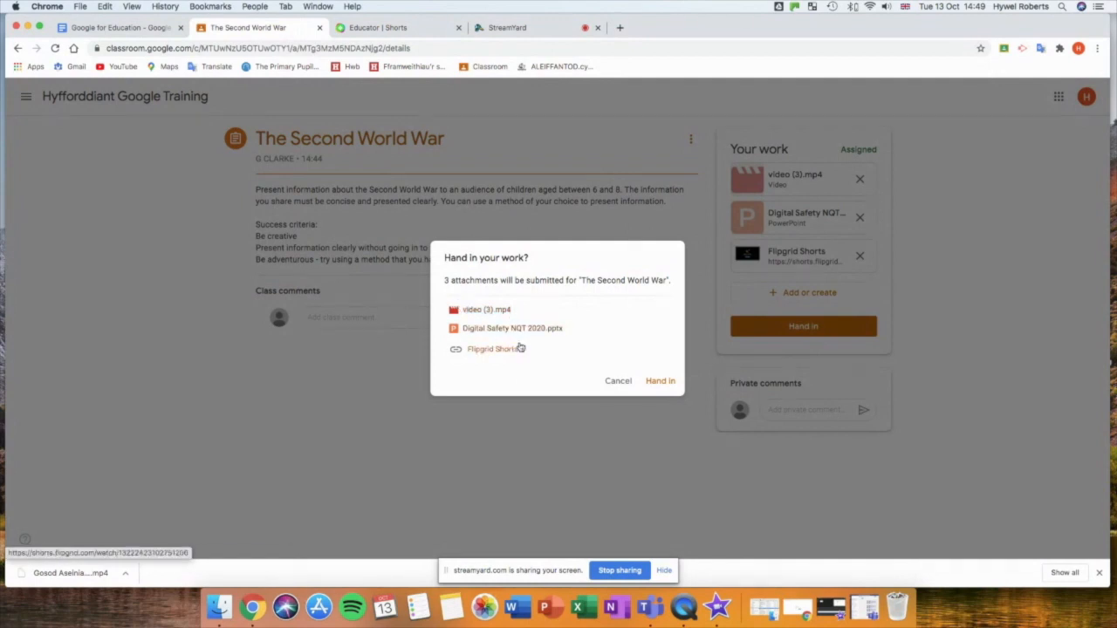
left_click(660, 382)
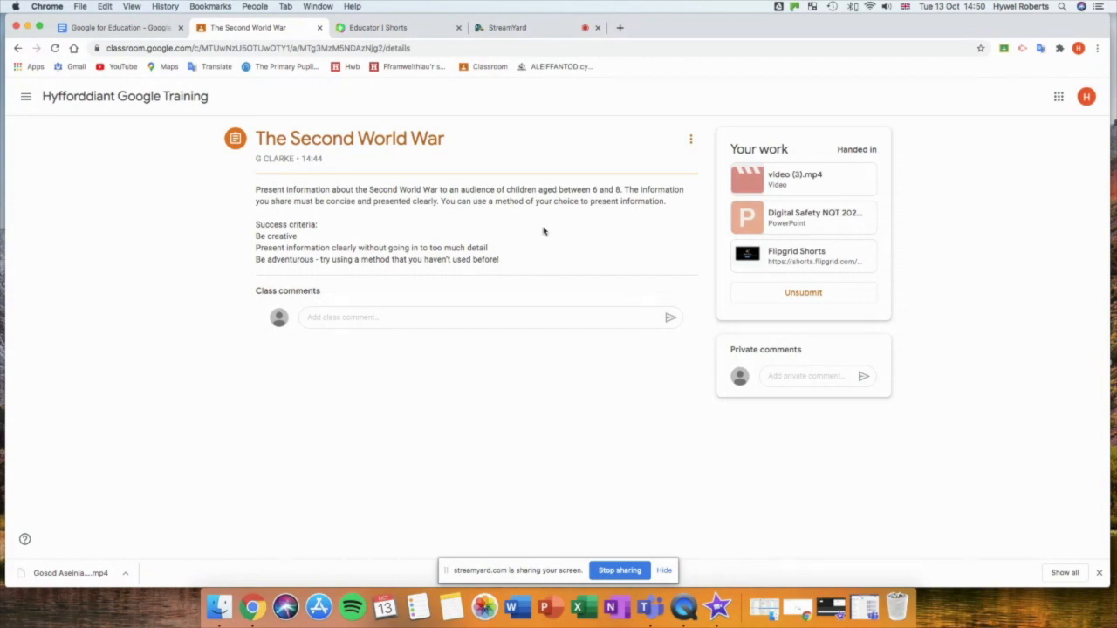
left_click(522, 31)
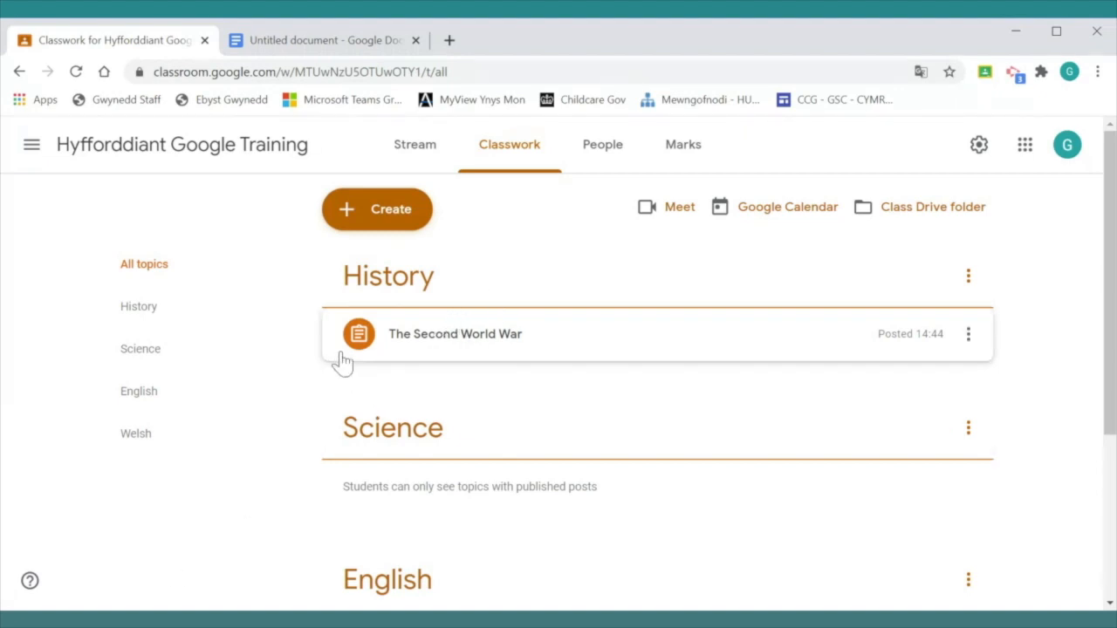
- In the teacher's classwork view, expand The Second World War, view the handed-in work and open the student's submitted attachments
left_click(421, 348)
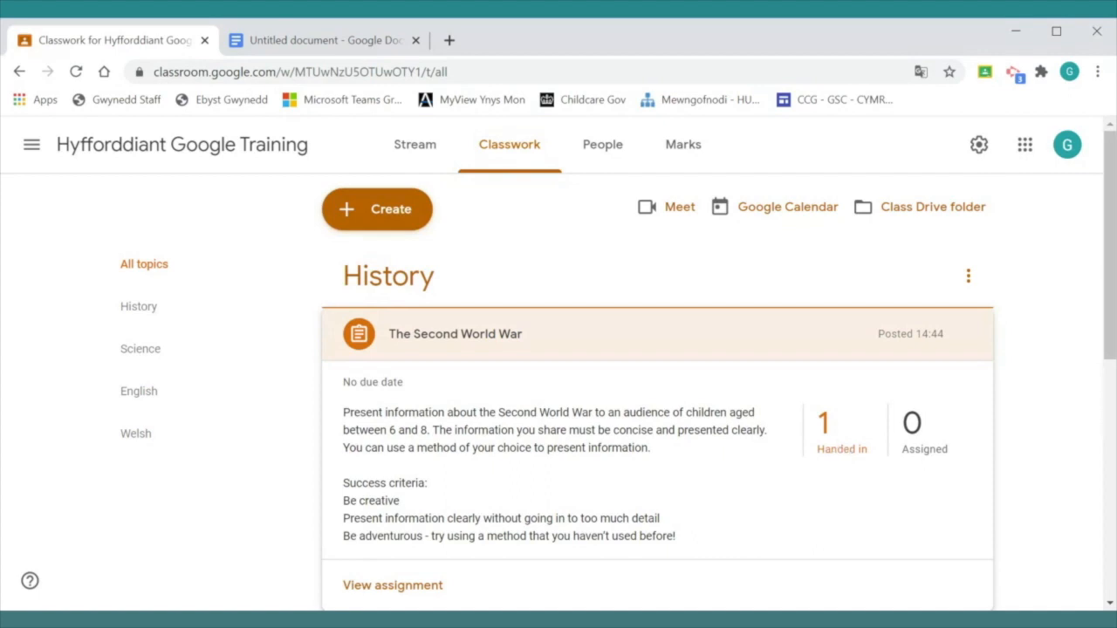
left_click(829, 430)
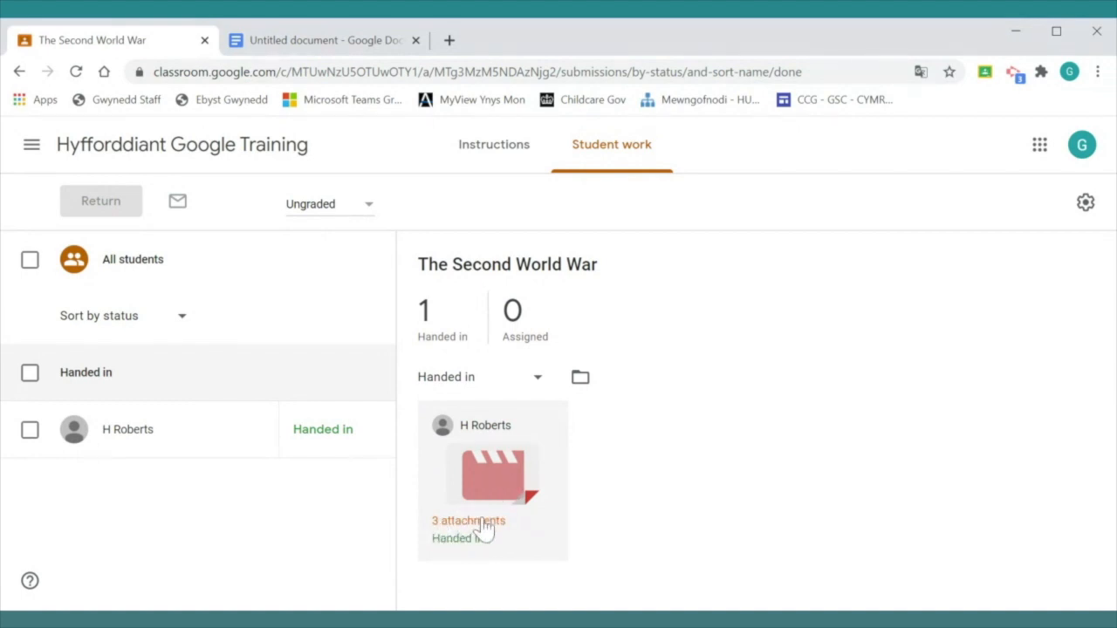
left_click(484, 526)
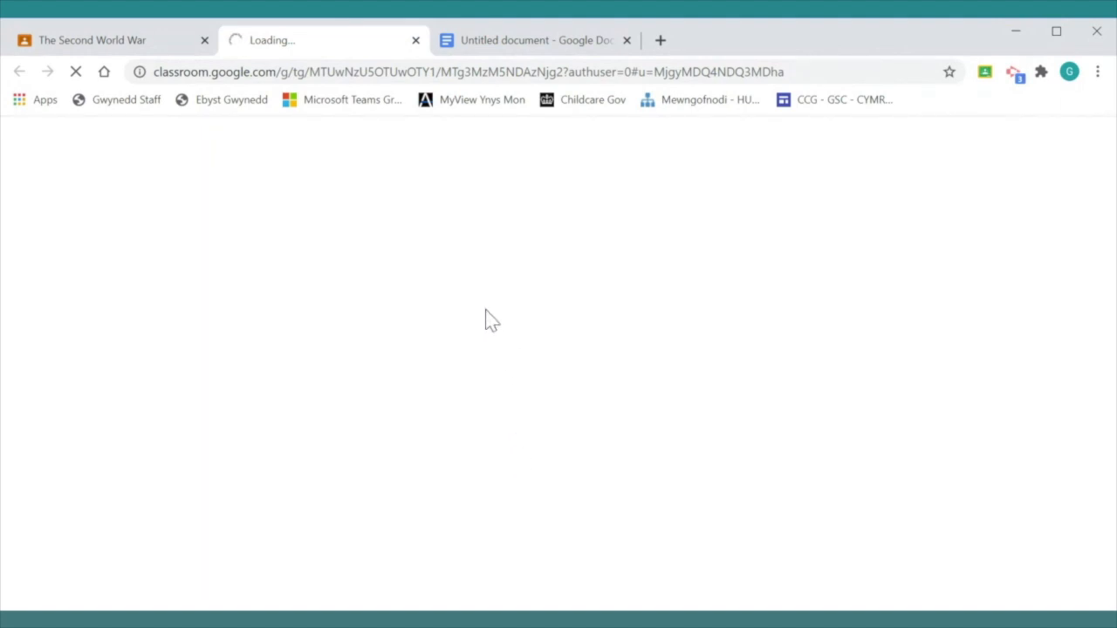